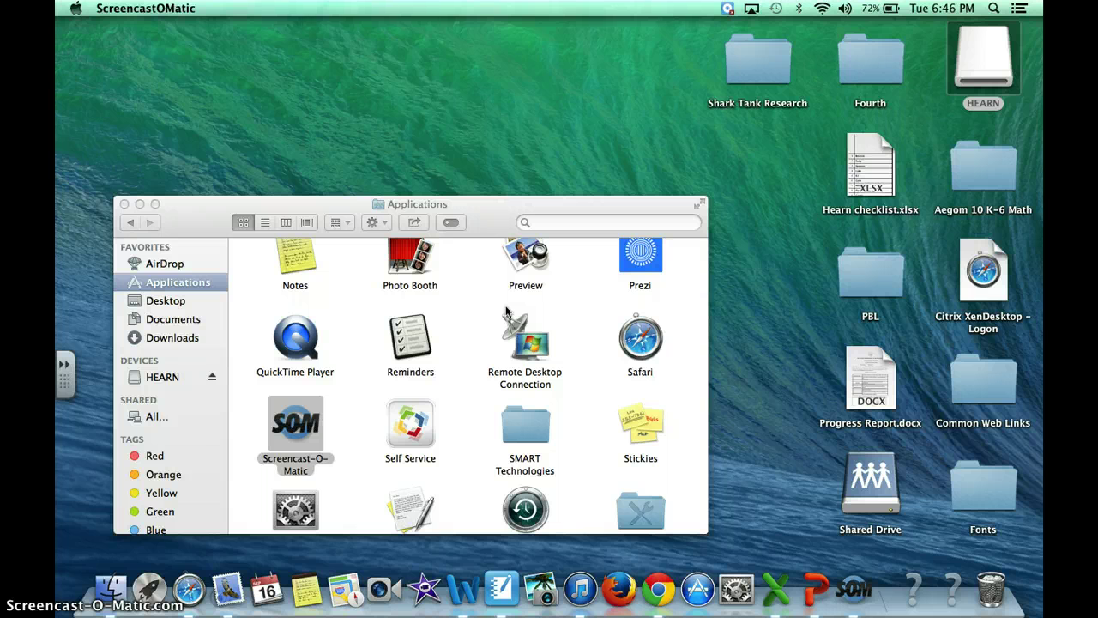
- Switch to Microsoft Word and open the Mail Merge Manager for the blank document
left_click(462, 592)
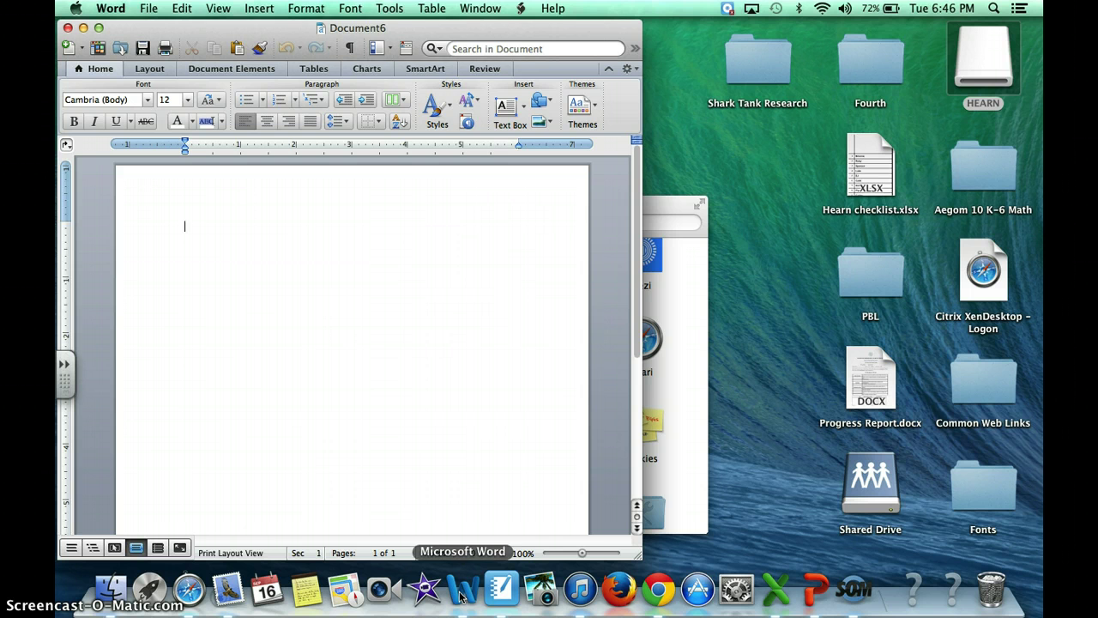
left_click(390, 8)
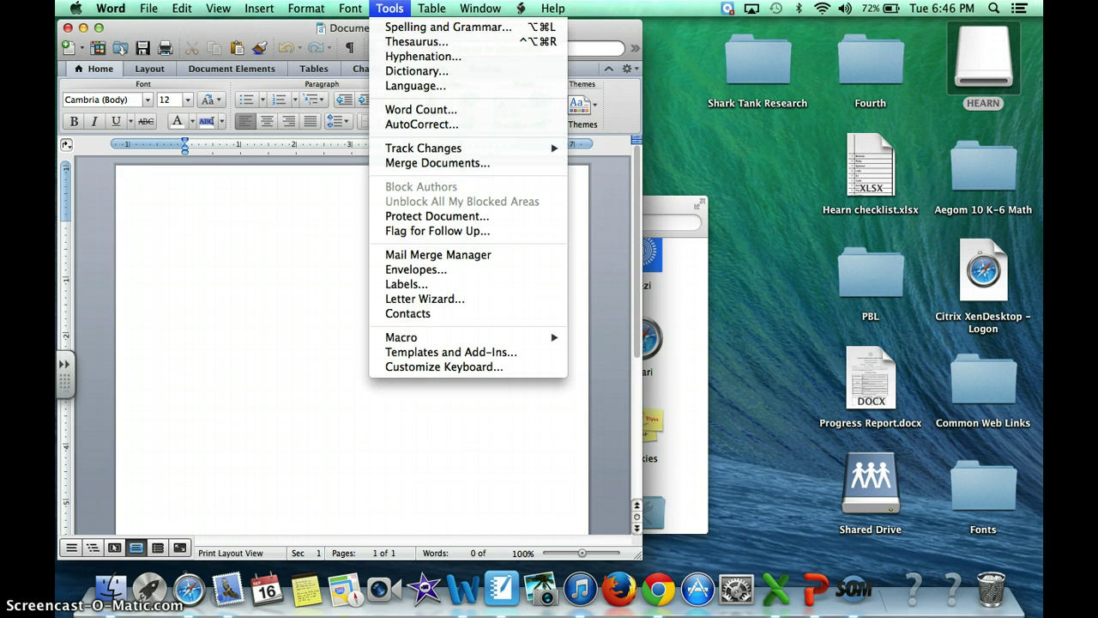
left_click(441, 255)
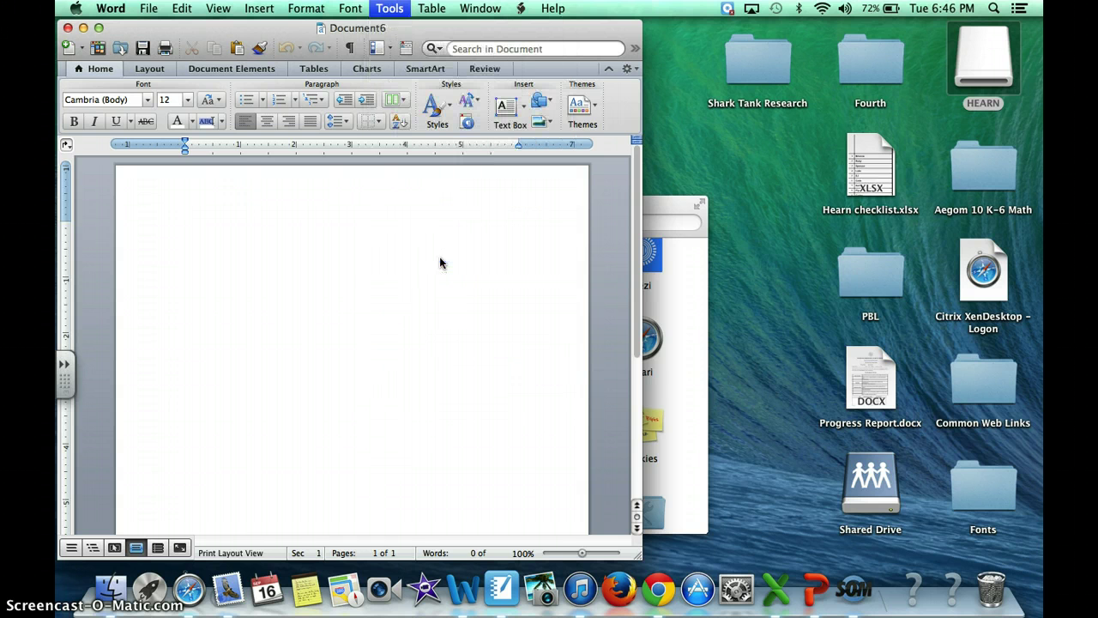
left_click(729, 203)
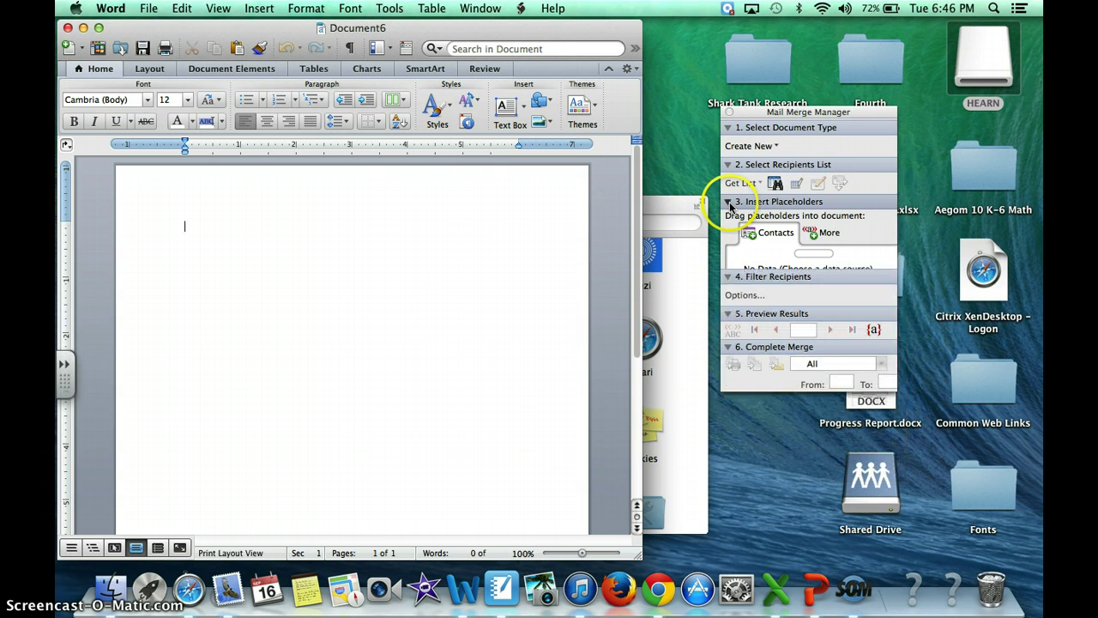
- Create a mailing labels merge document for laser and ink jet, using the Avery standard 5163 - Shipping label
left_click(776, 148)
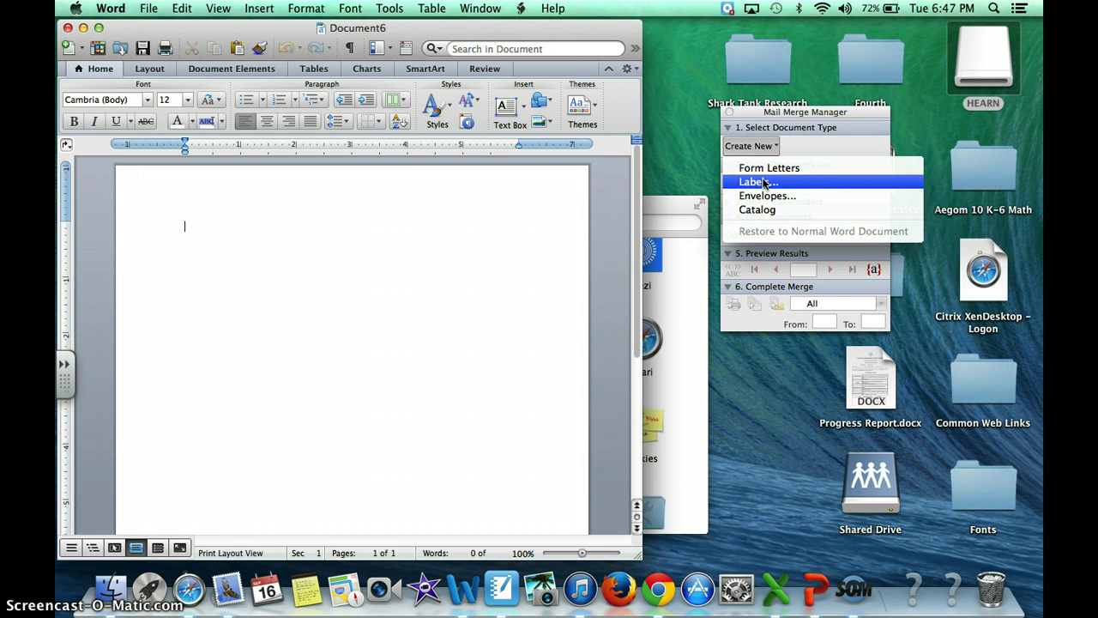
left_click(764, 183)
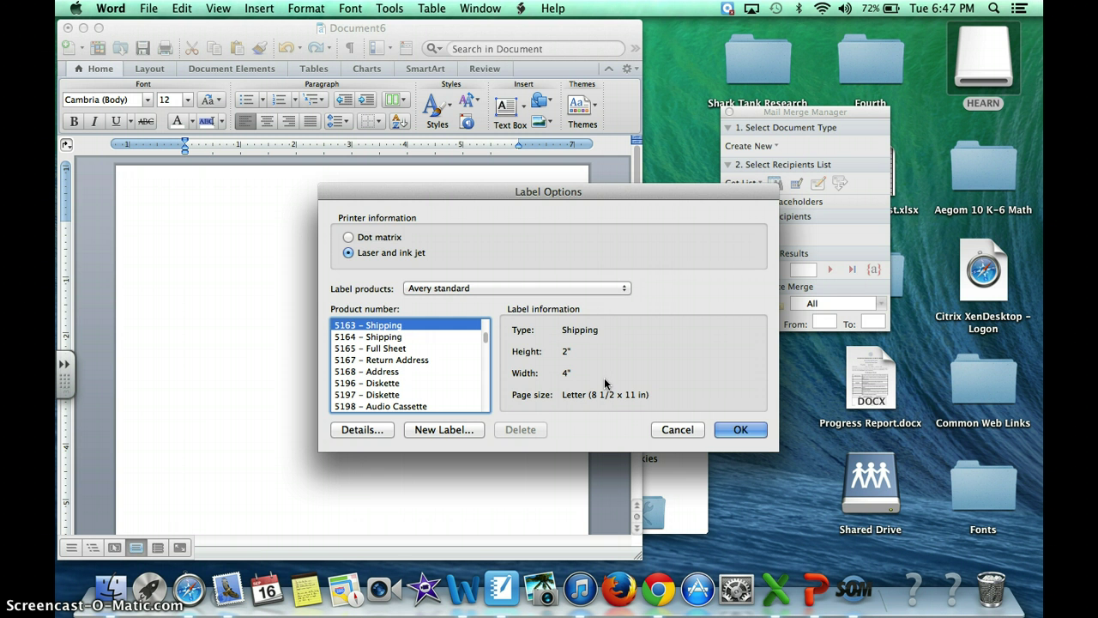
left_click(737, 430)
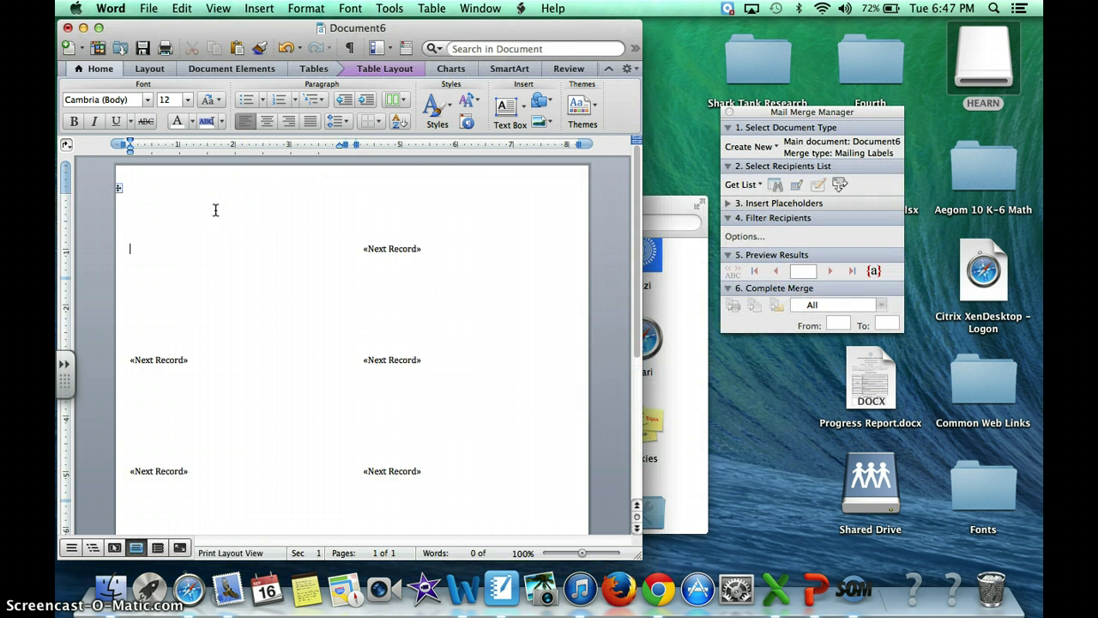
- Paste the green "Math Folder" title with the teacher's surname into the first label, and add an empty line between them
type("Math Folder Hearn")
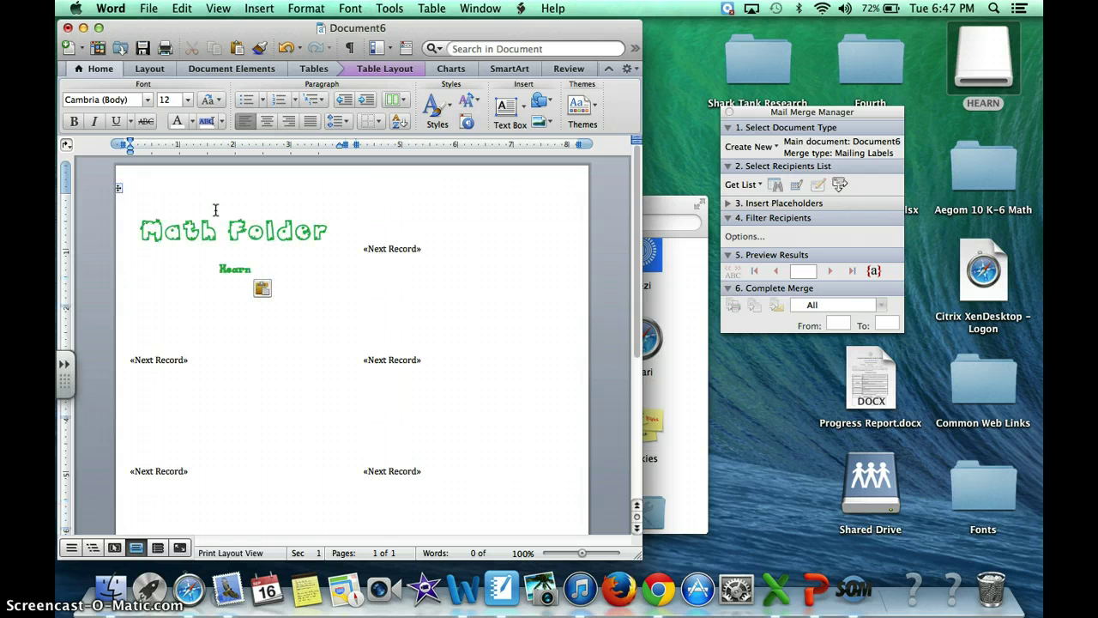
left_click(186, 273)
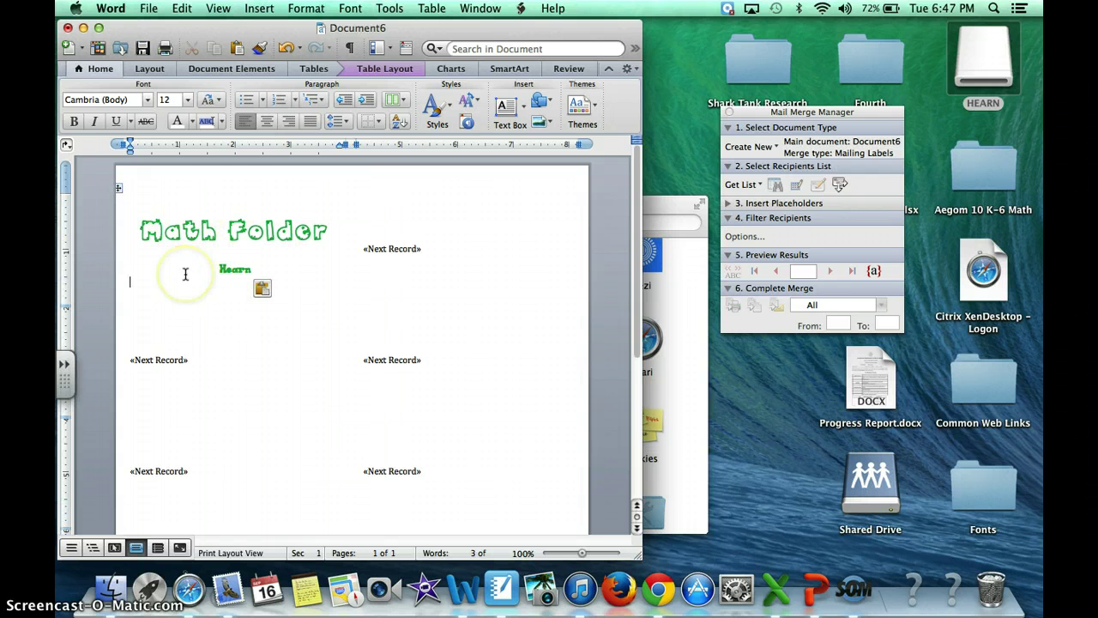
left_click(220, 268)
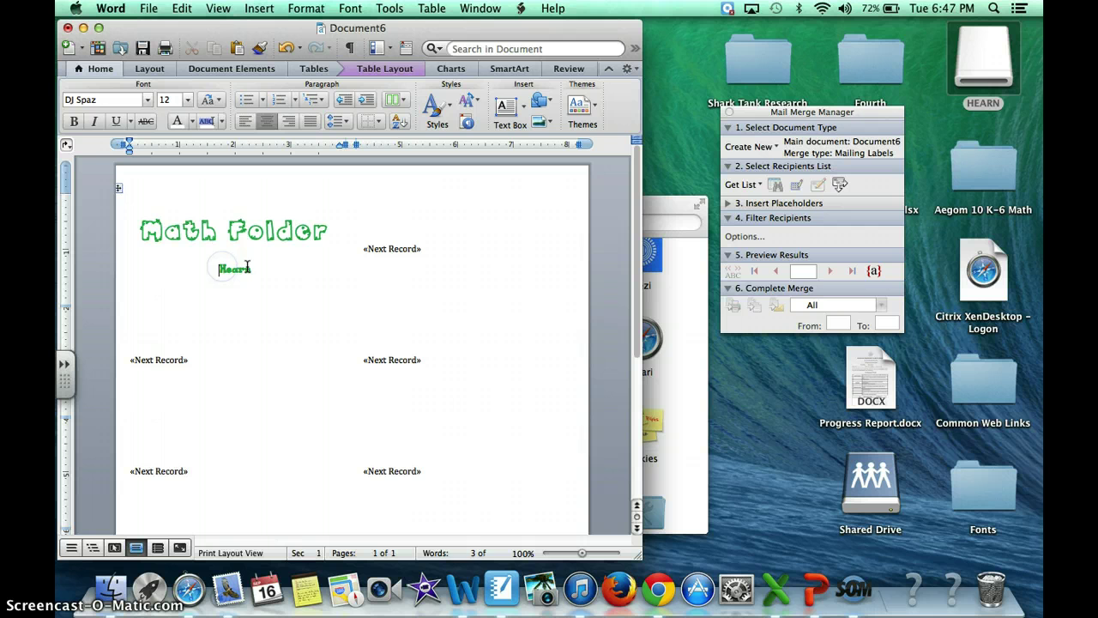
key("Return")
left_click(238, 262)
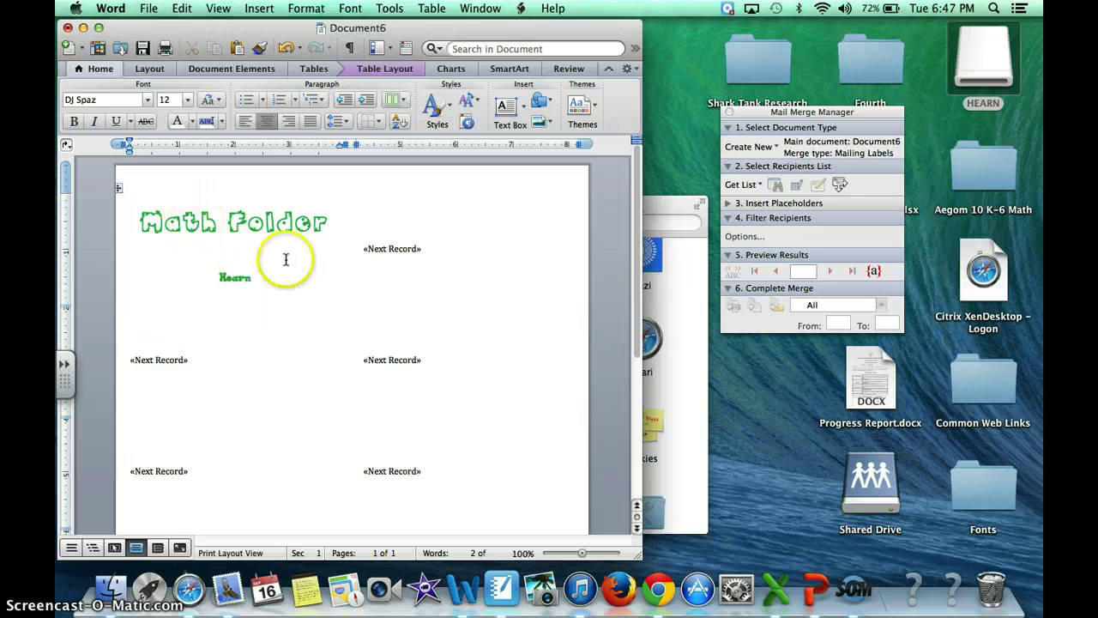
left_click(255, 313)
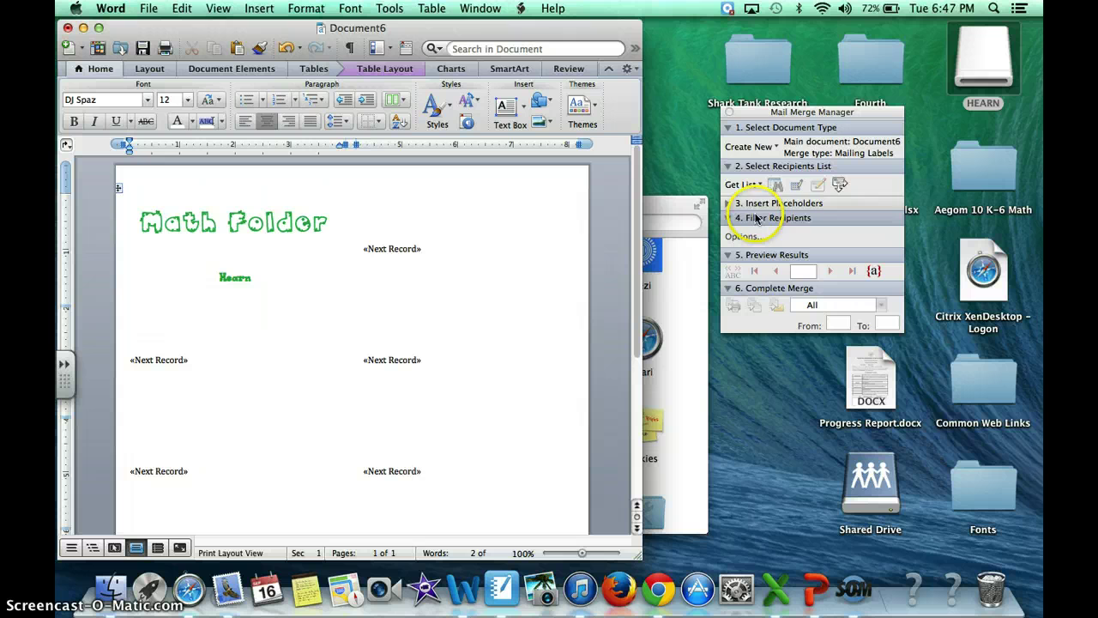
left_click(743, 184)
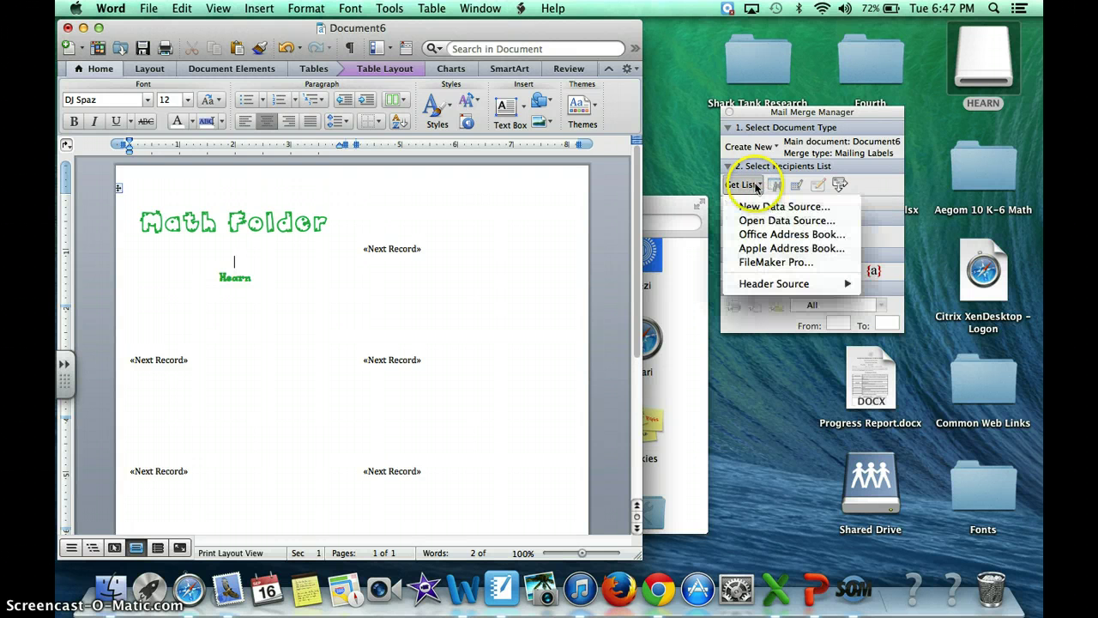
left_click(772, 221)
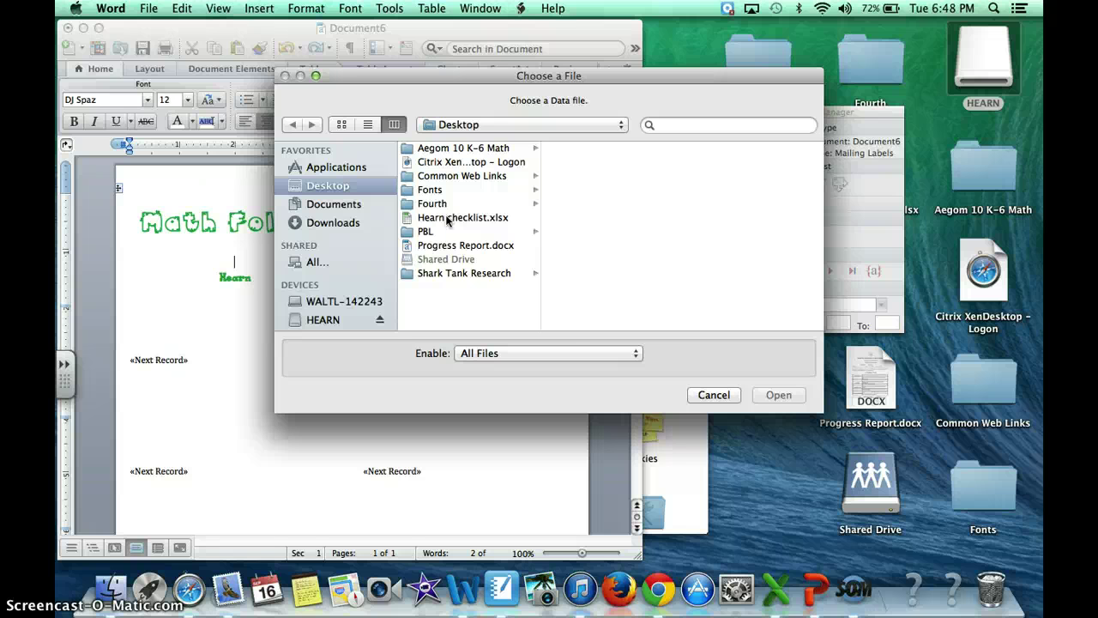
left_click(721, 395)
- Move the Mail Merge Manager off the class checklist workbook, open the workbook in Excel to review its column of student names, and close it
left_click(845, 129)
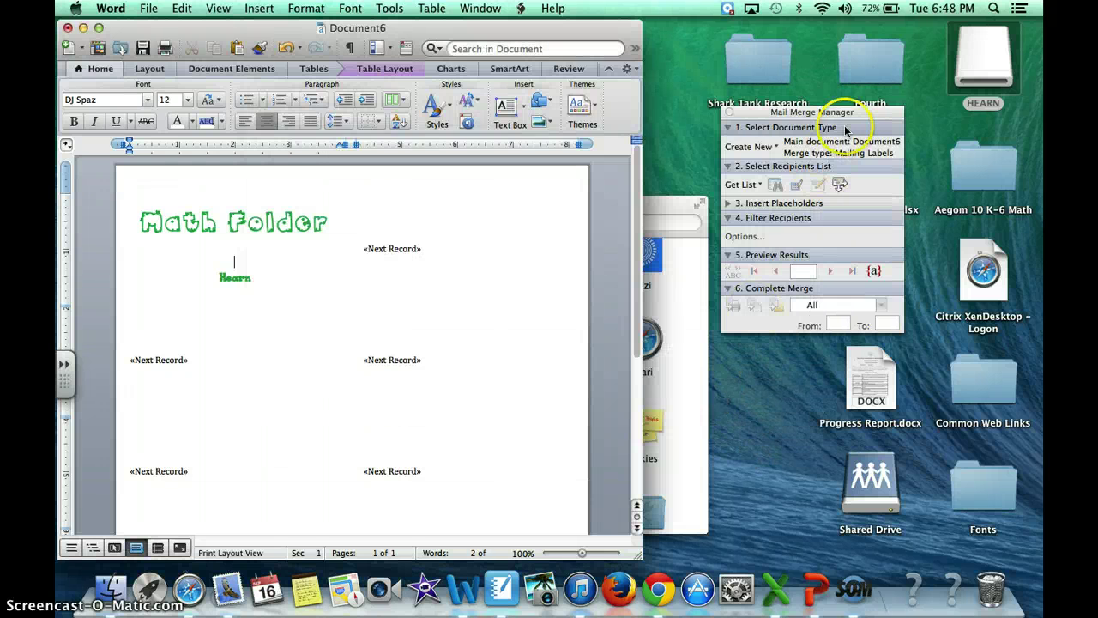
left_click_drag(863, 113, 812, 126)
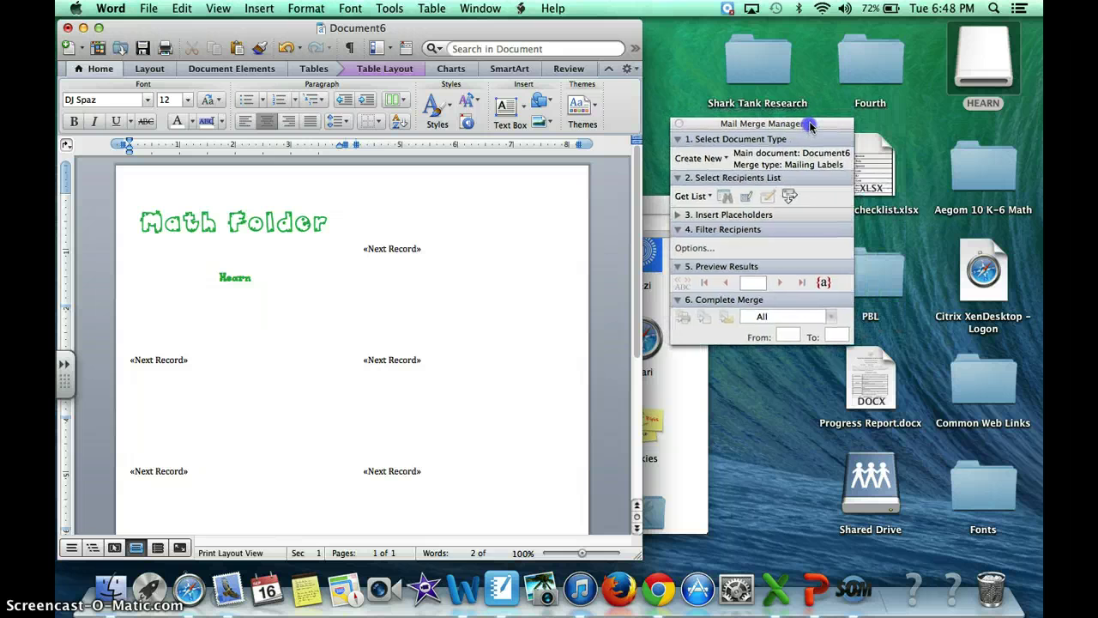
double_click(882, 168)
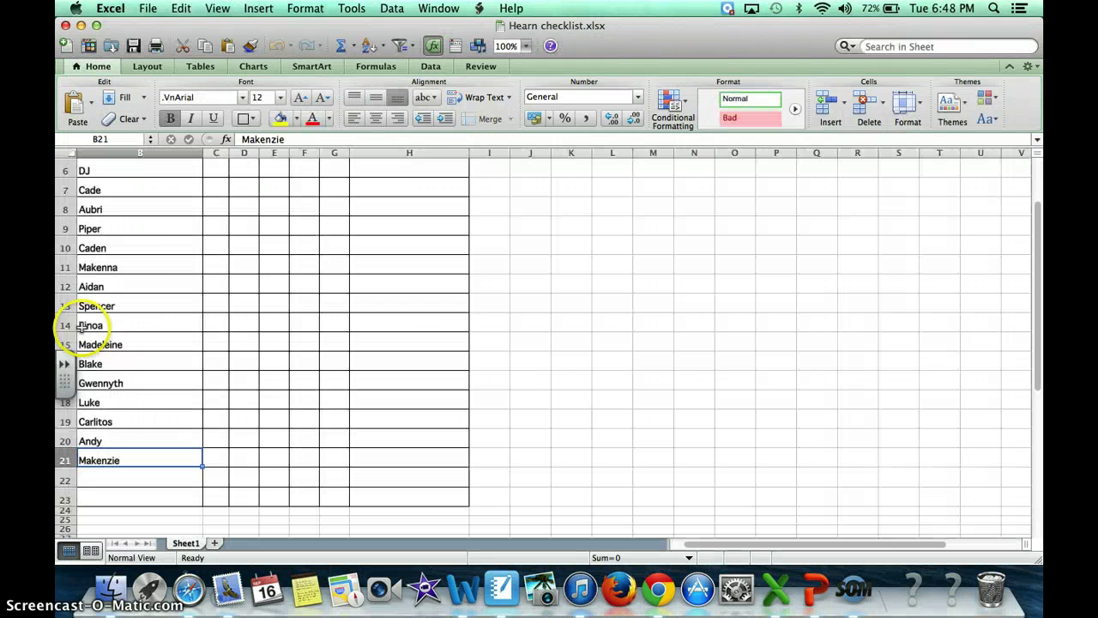
scroll(189, 326, "down", 4)
scroll(189, 326, "up", 6)
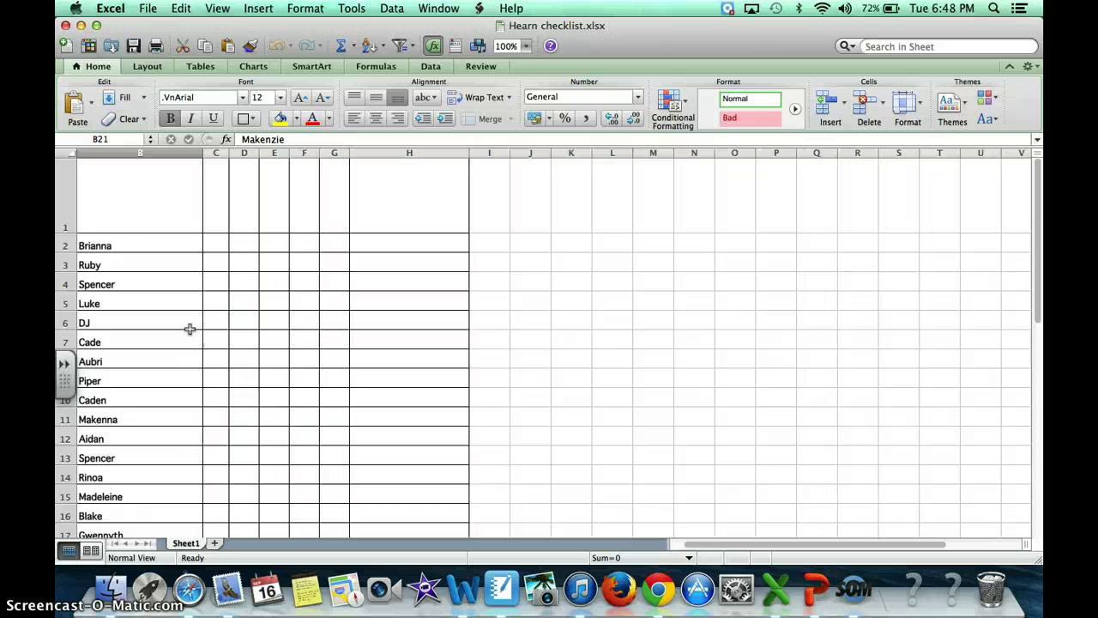
scroll(189, 326, "down", 4)
scroll(189, 326, "up", 4)
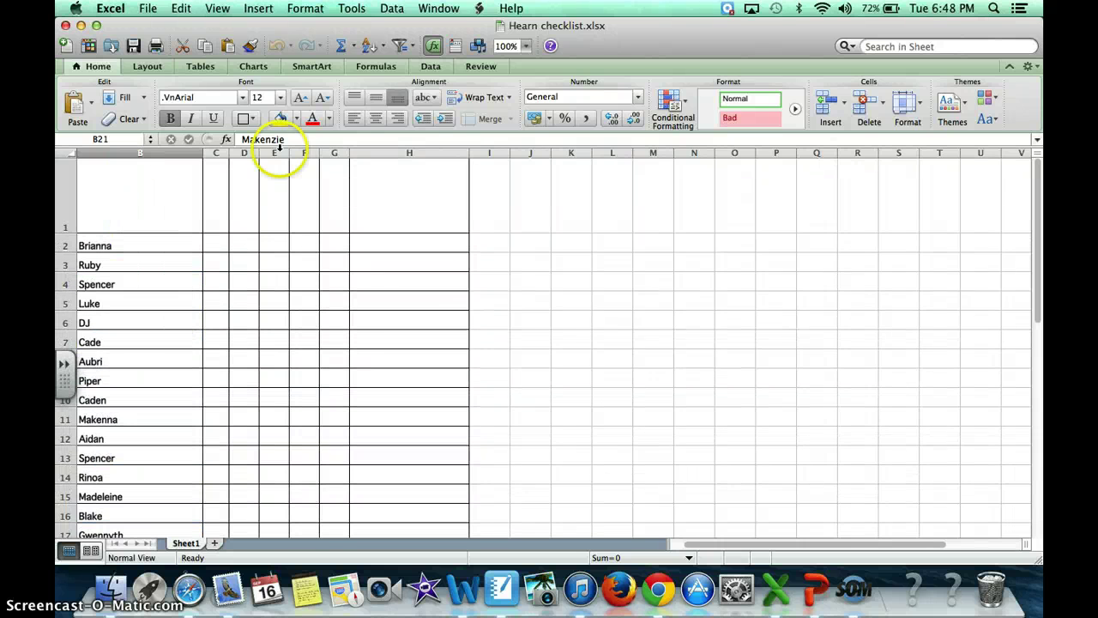
left_click(65, 24)
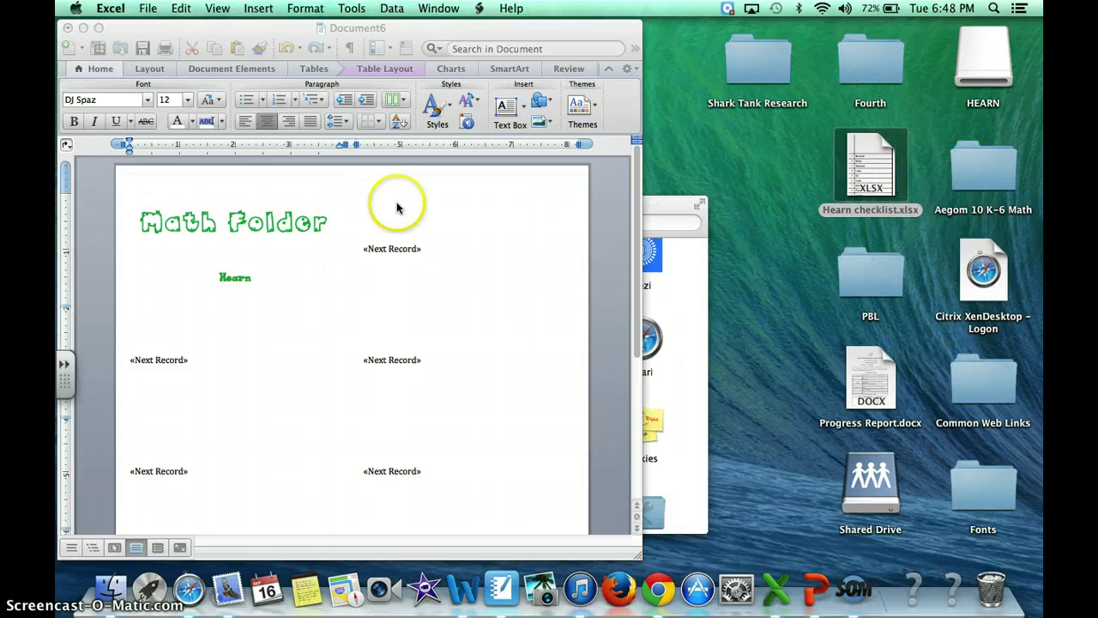
- Back in Word, load the class checklist workbook from the Desktop as the merge data source, using the entire worksheet of Sheet1
left_click(607, 39)
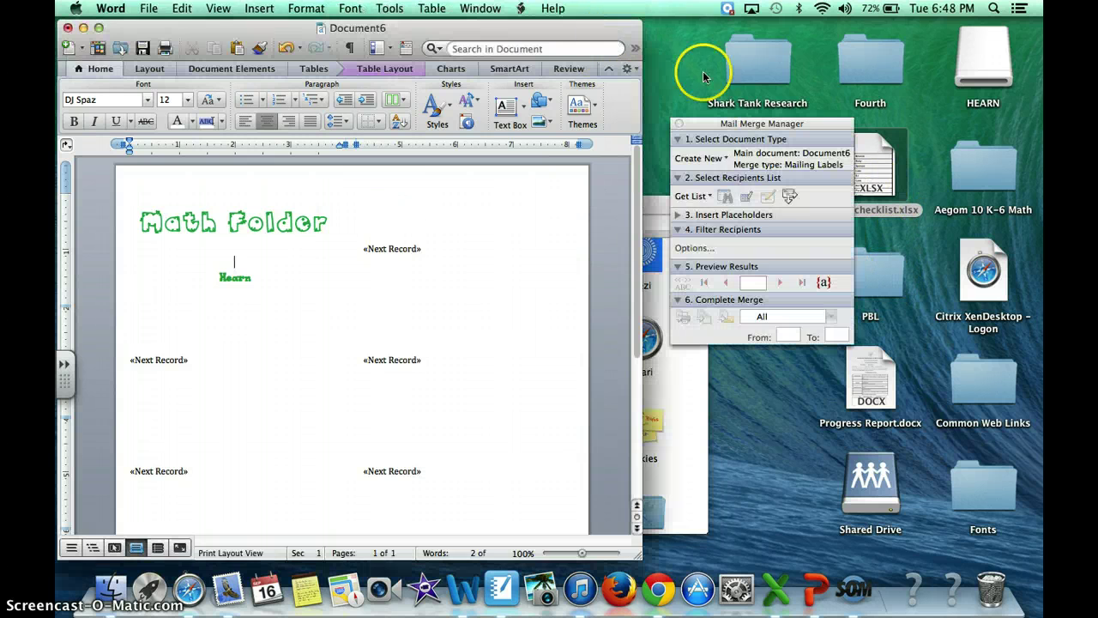
left_click(708, 200)
left_click(702, 232)
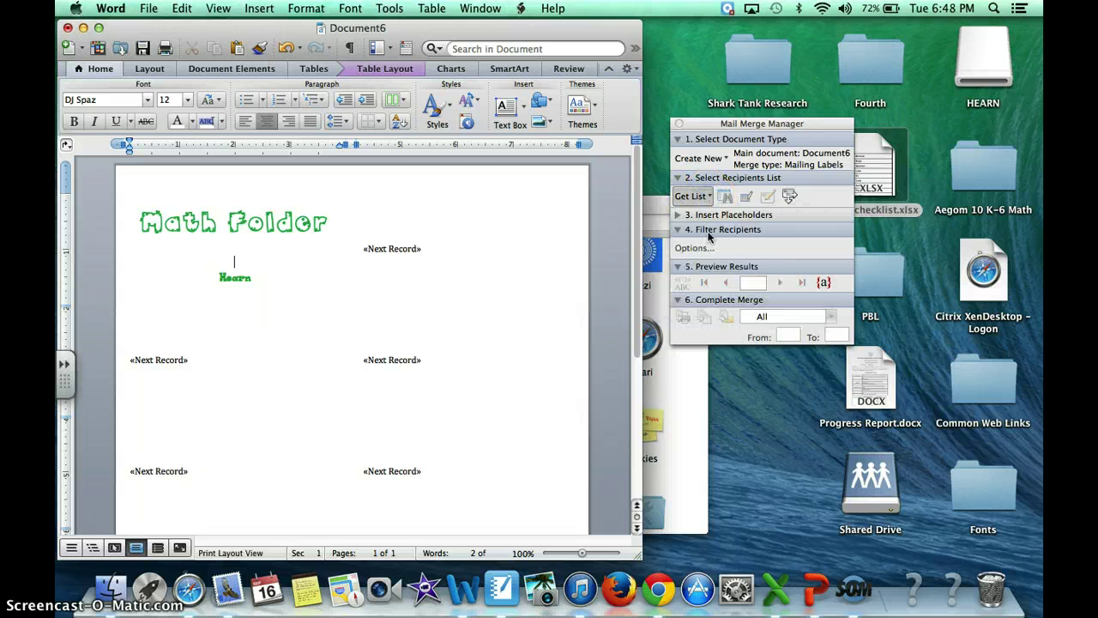
left_click(436, 218)
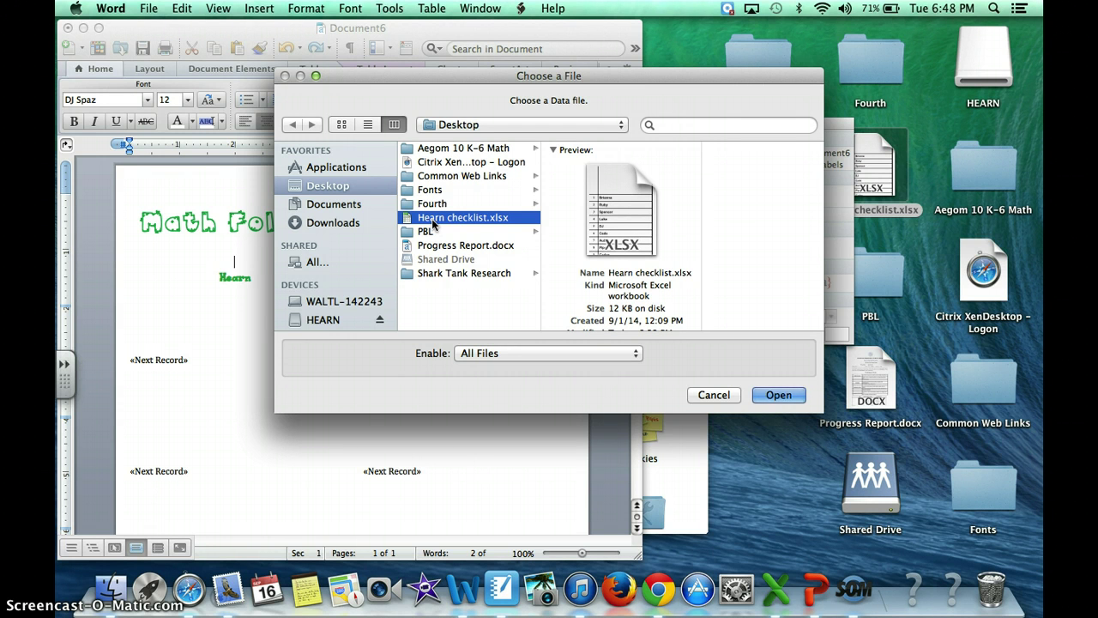
double_click(433, 220)
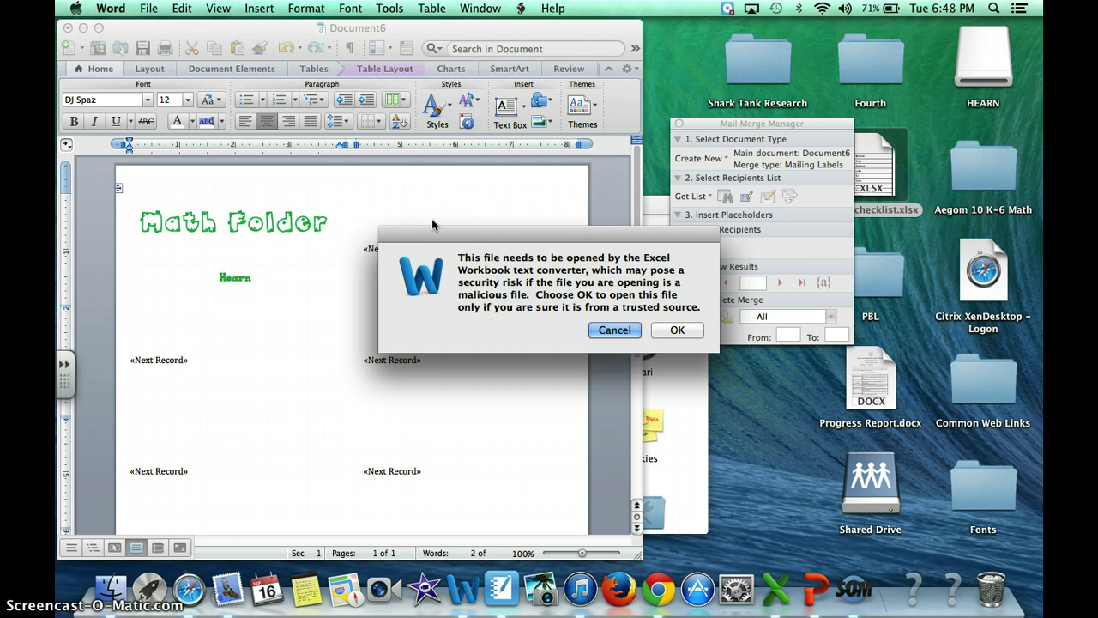
left_click(672, 330)
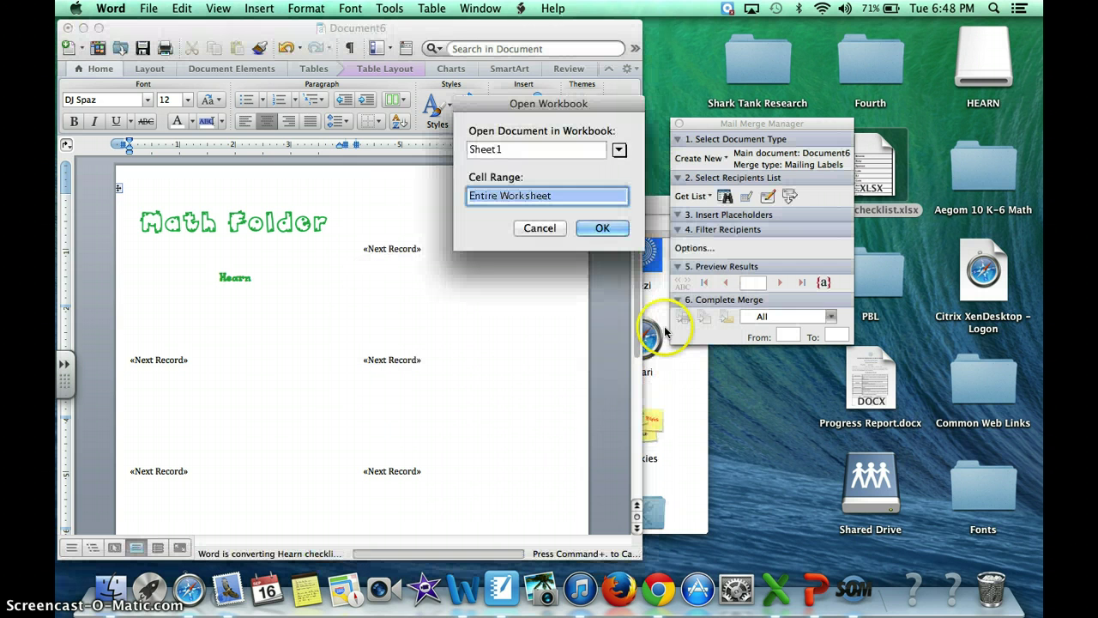
left_click(600, 228)
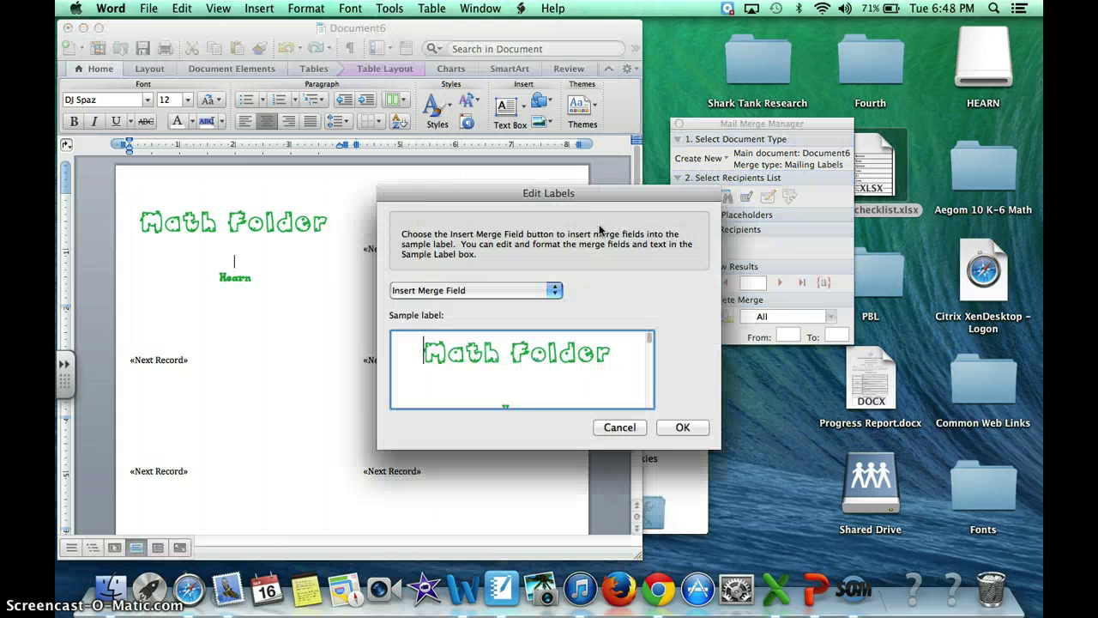
- Insert AutoMergeField1 on the empty line below "Math Folder" in the sample label and apply it to all labels
left_click(516, 388)
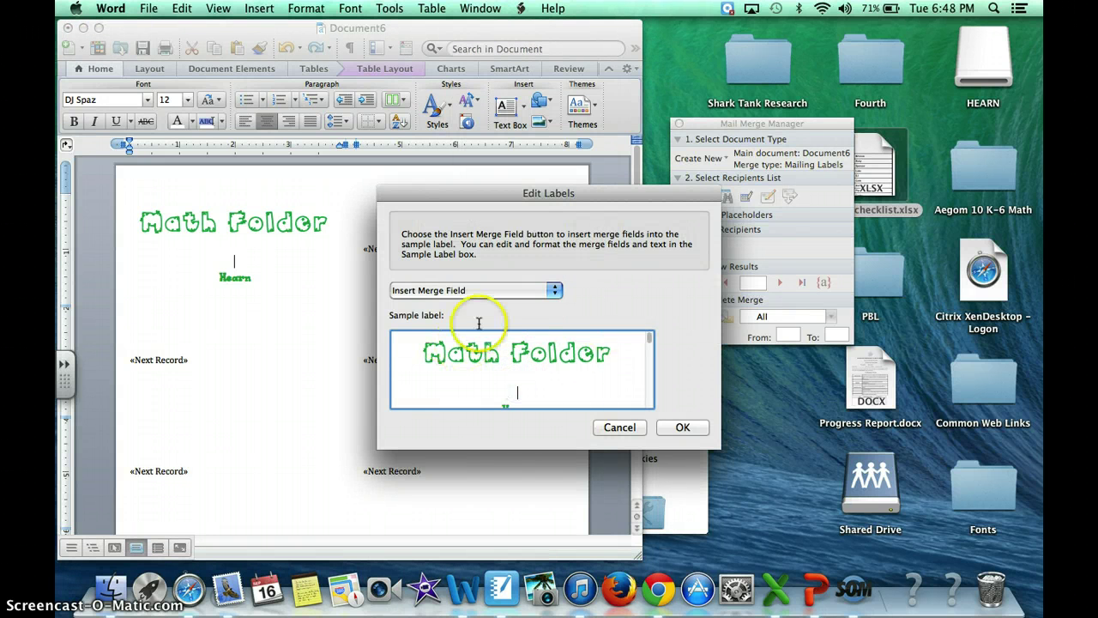
left_click(554, 290)
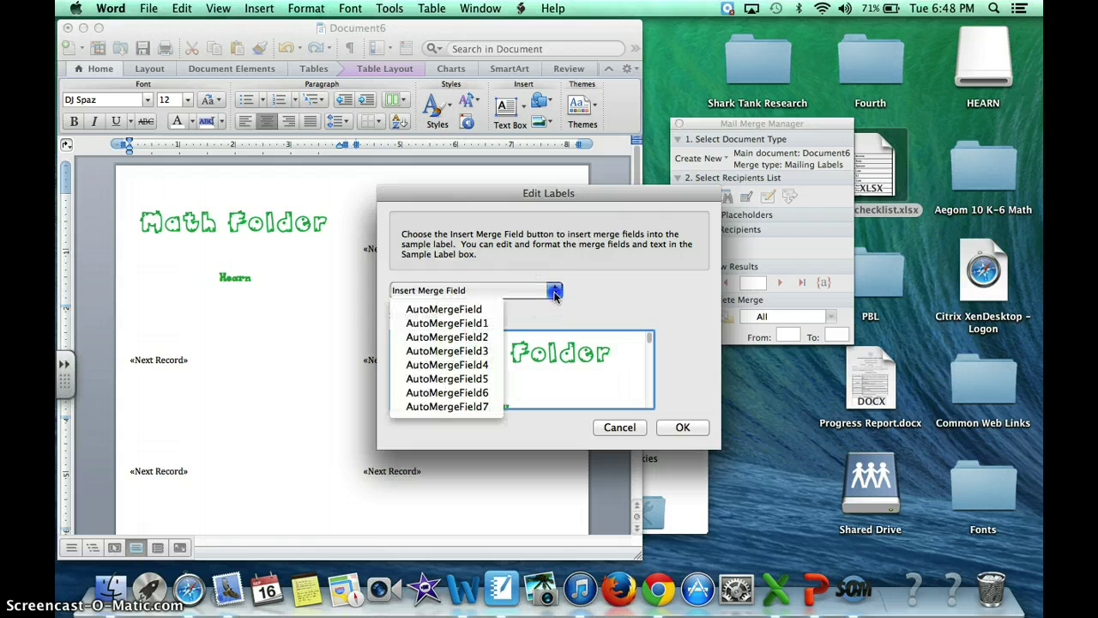
left_click(486, 324)
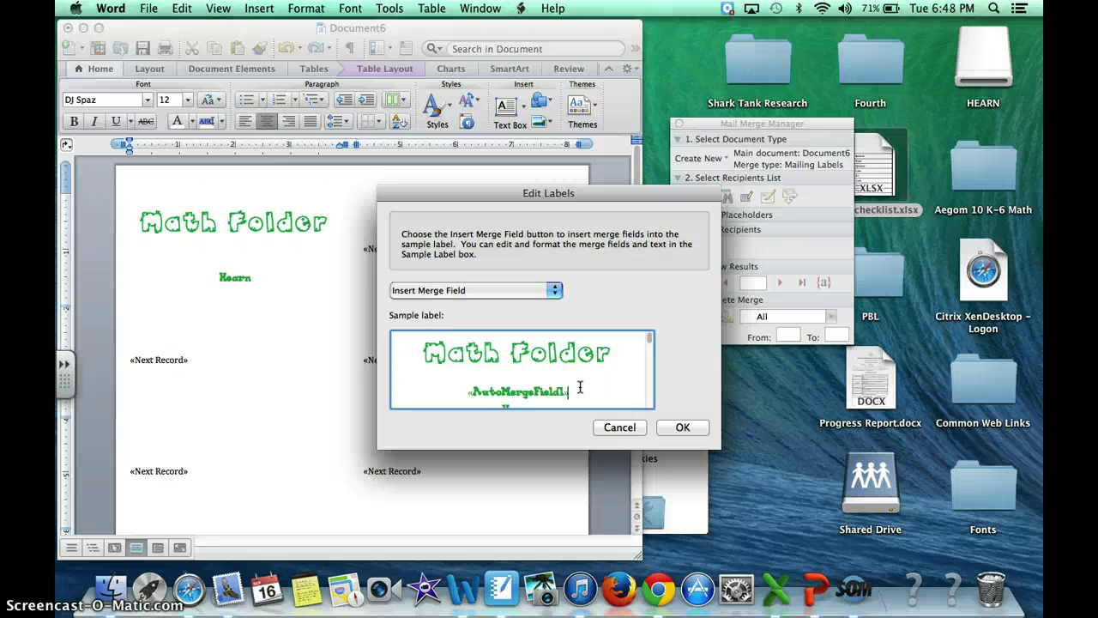
left_click(682, 424)
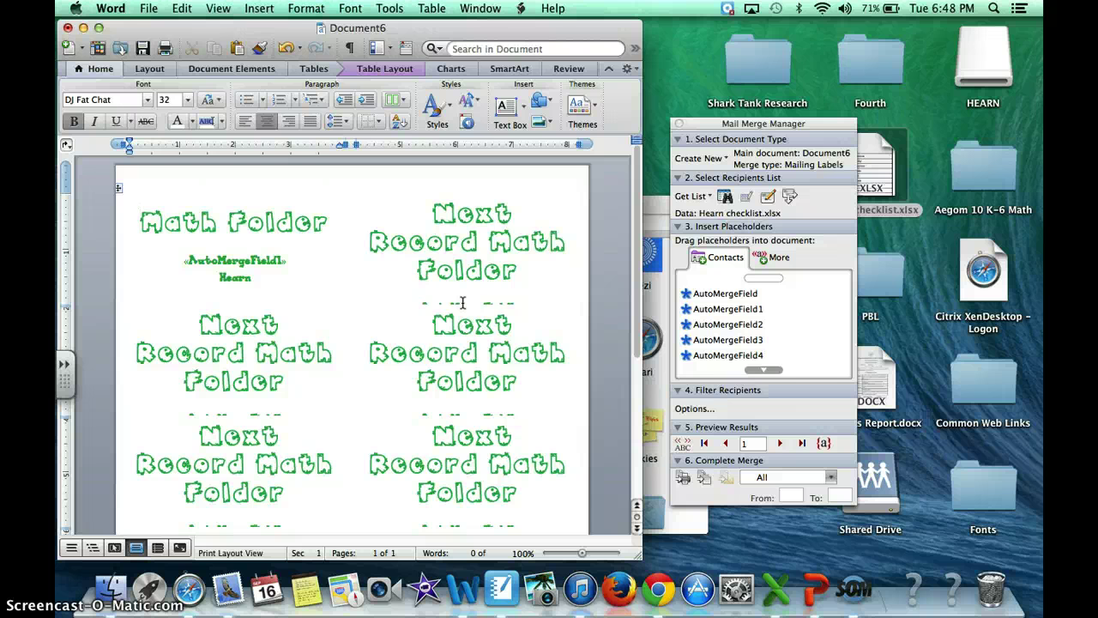
- Merge all records into a new document and look through the resulting student labels
left_click(704, 478)
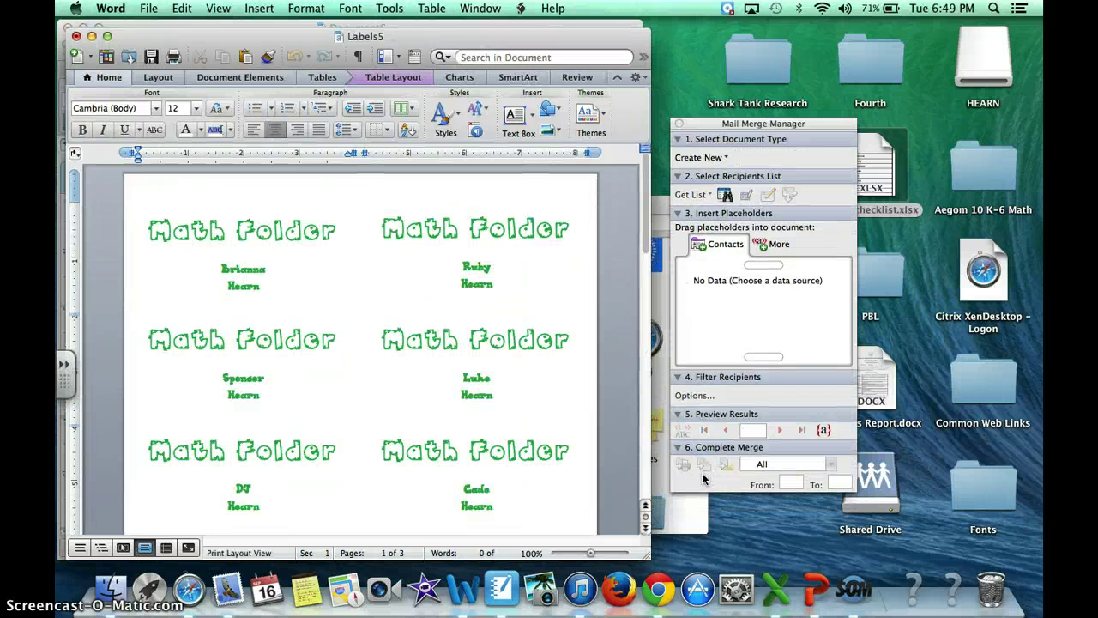
scroll(478, 424, "down", 10)
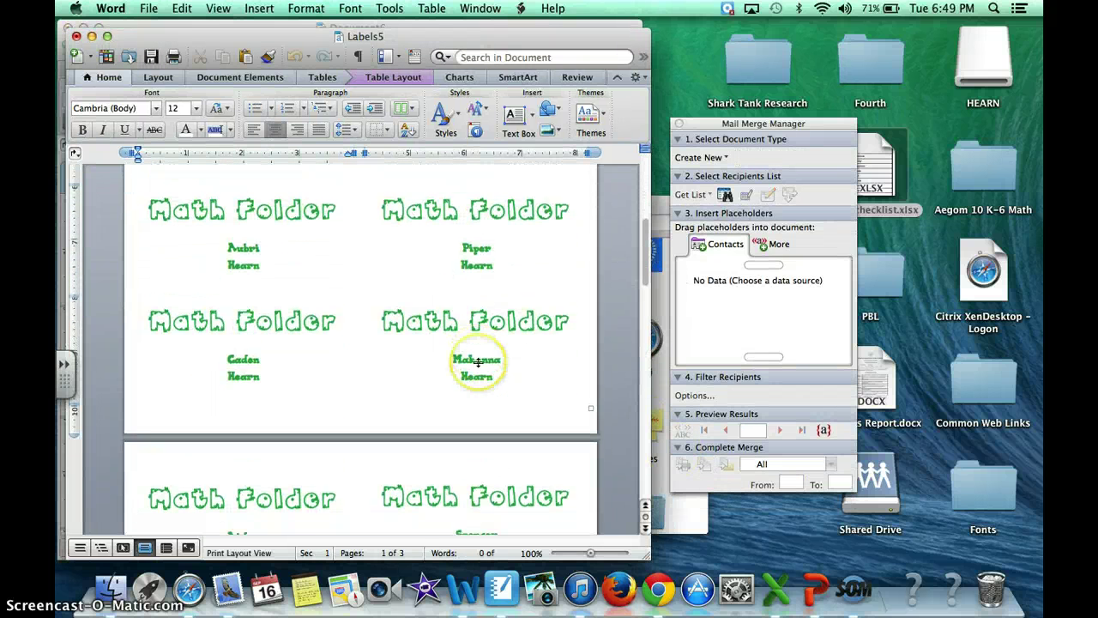
scroll(476, 367, "up", 10)
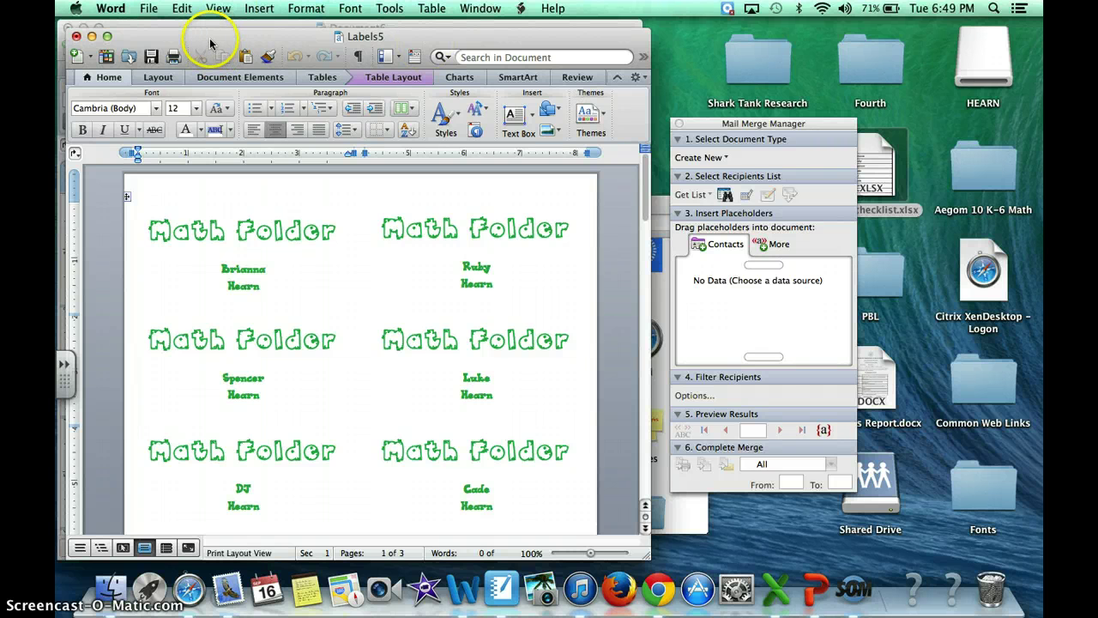
- Move the merged labels document aside and close it without saving, returning to the main label document
left_click_drag(209, 38, 245, 89)
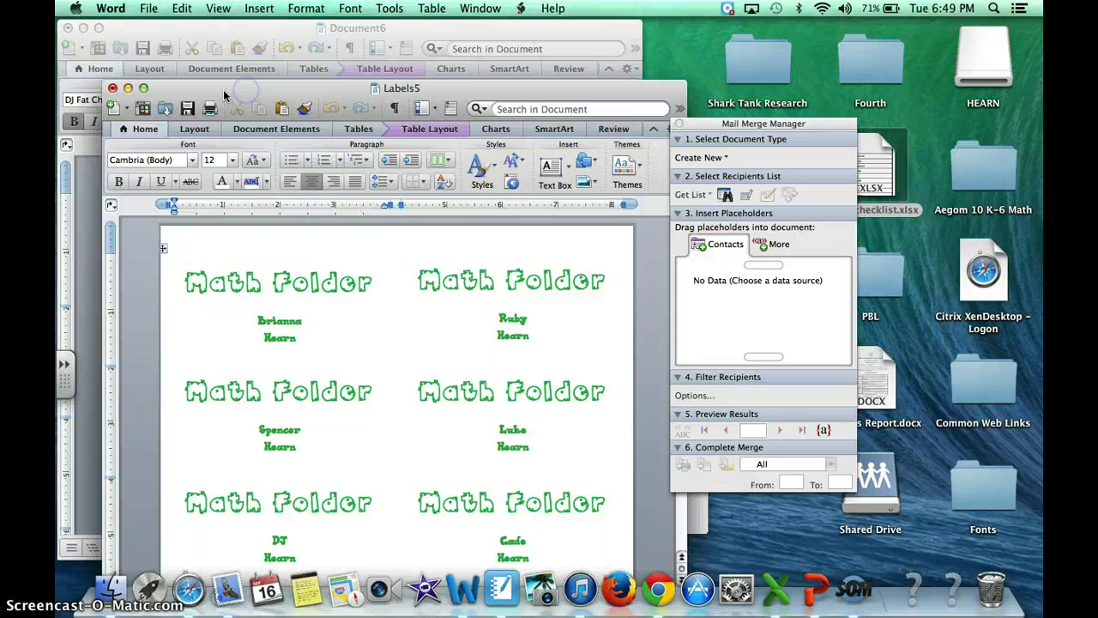
left_click(113, 87)
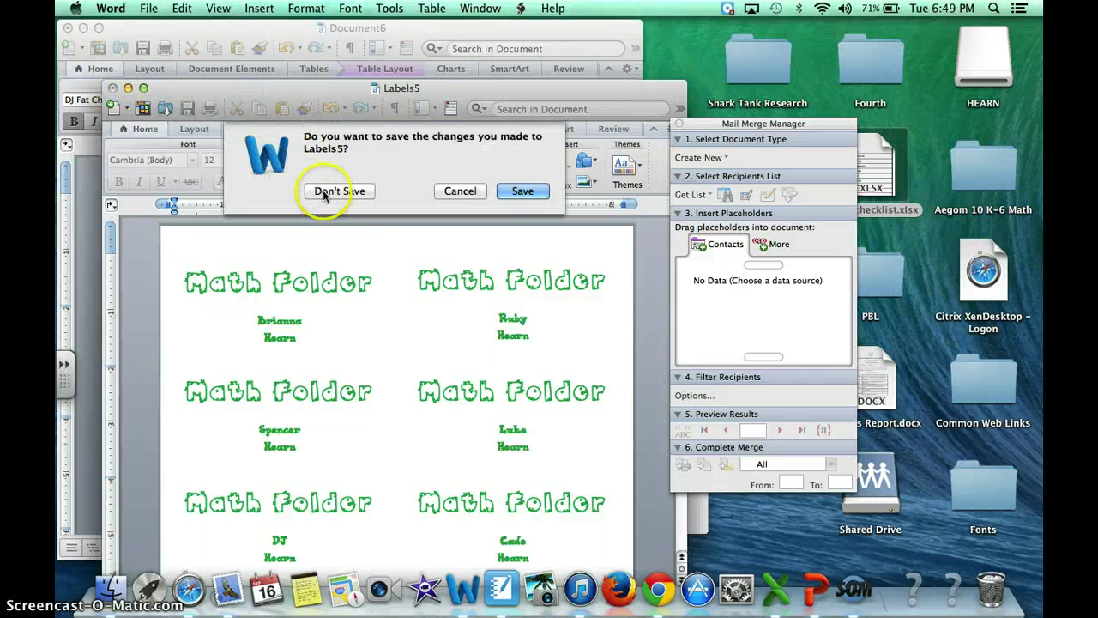
left_click(339, 191)
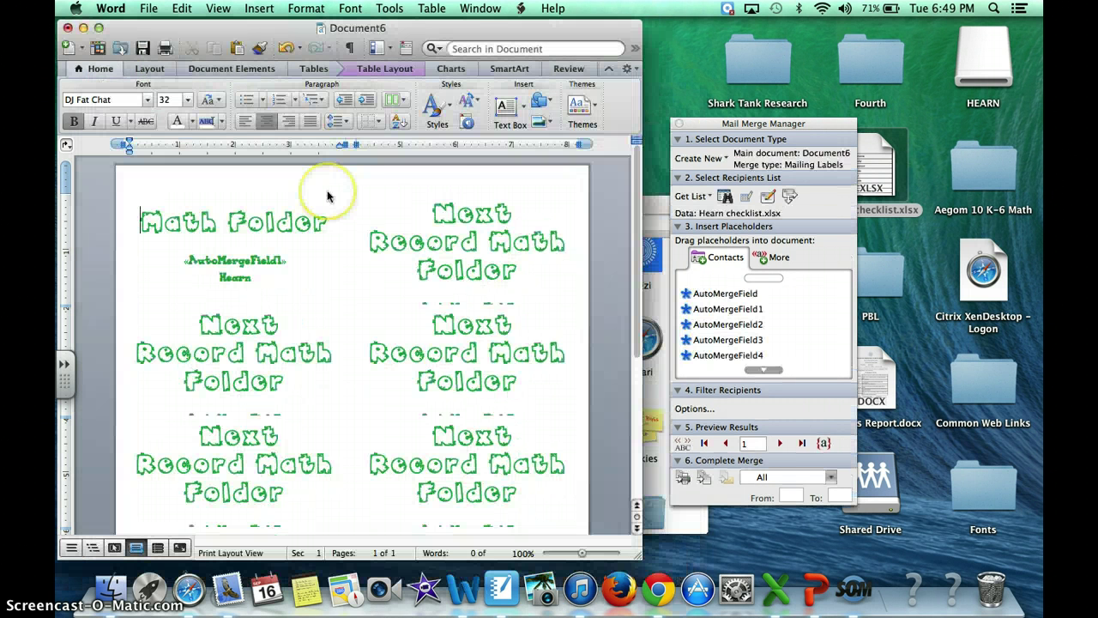
left_click(711, 199)
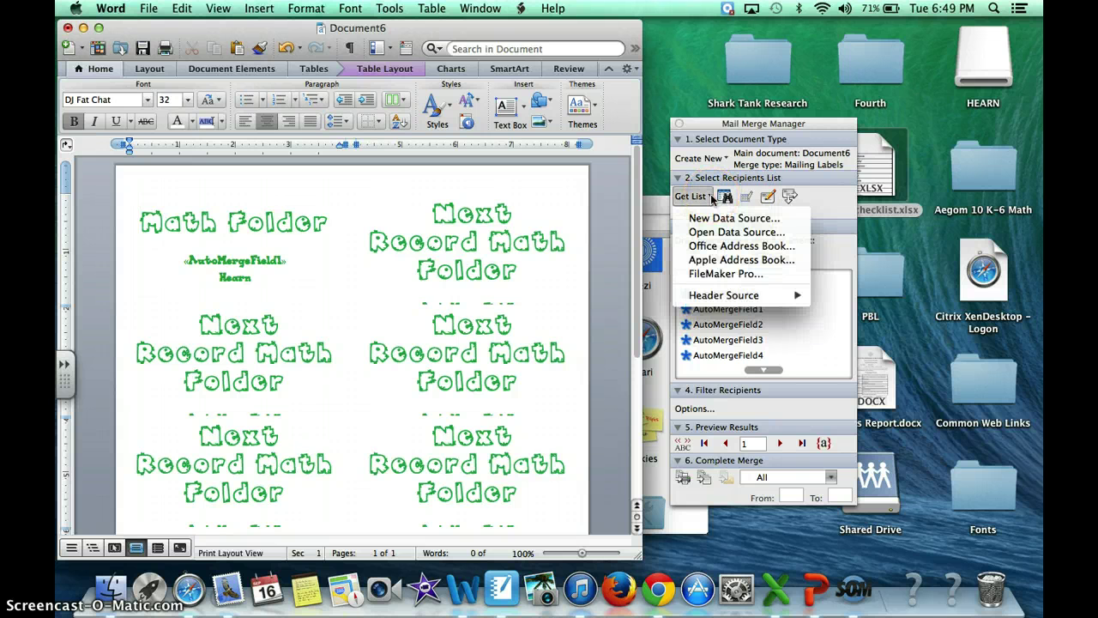
left_click(713, 232)
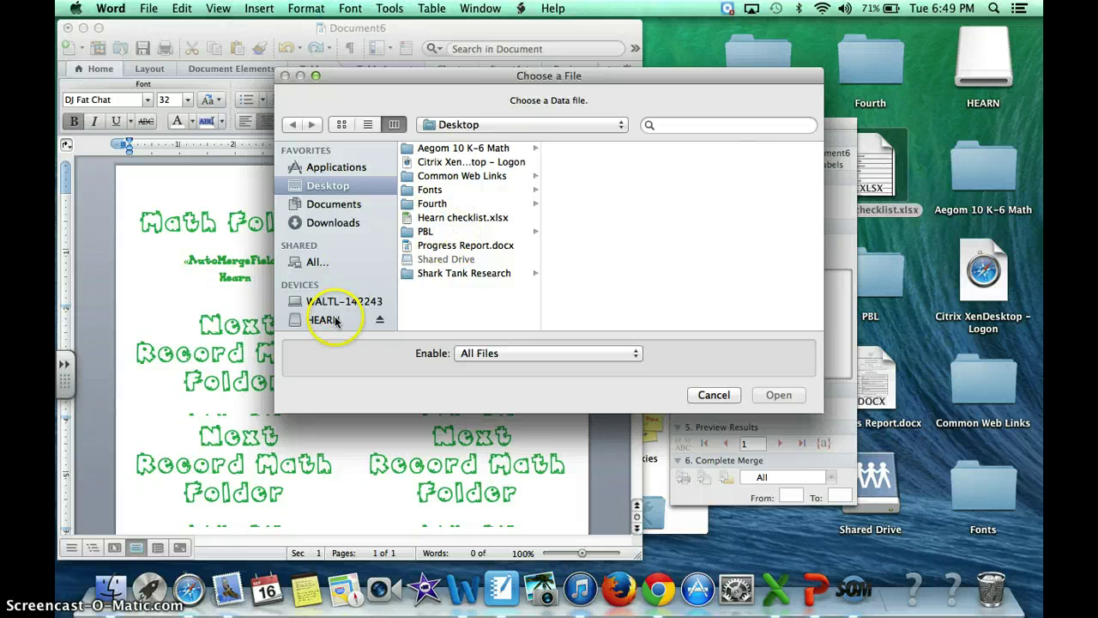
left_click(712, 395)
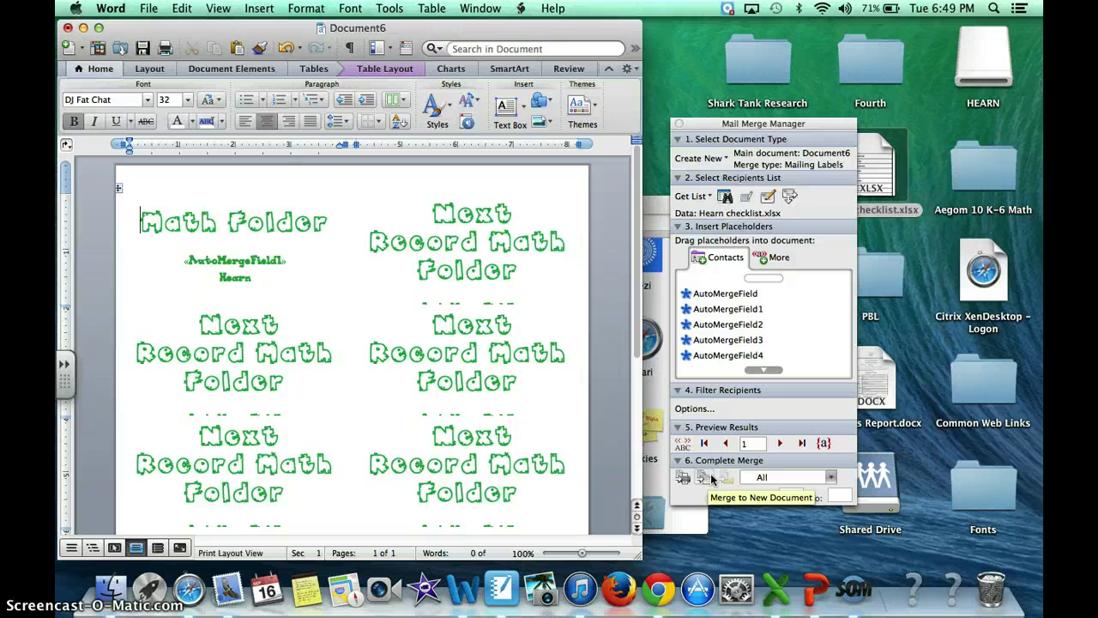
left_click(252, 277)
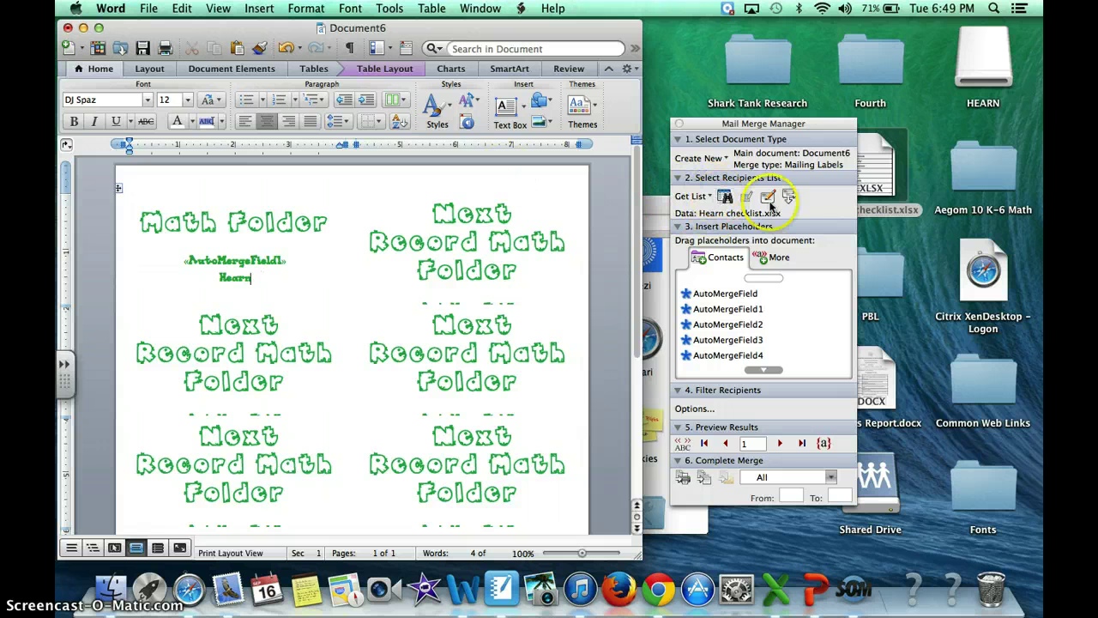
- Choose the class checklist workbook on the Desktop again as the data source for the merge recipients
left_click(711, 198)
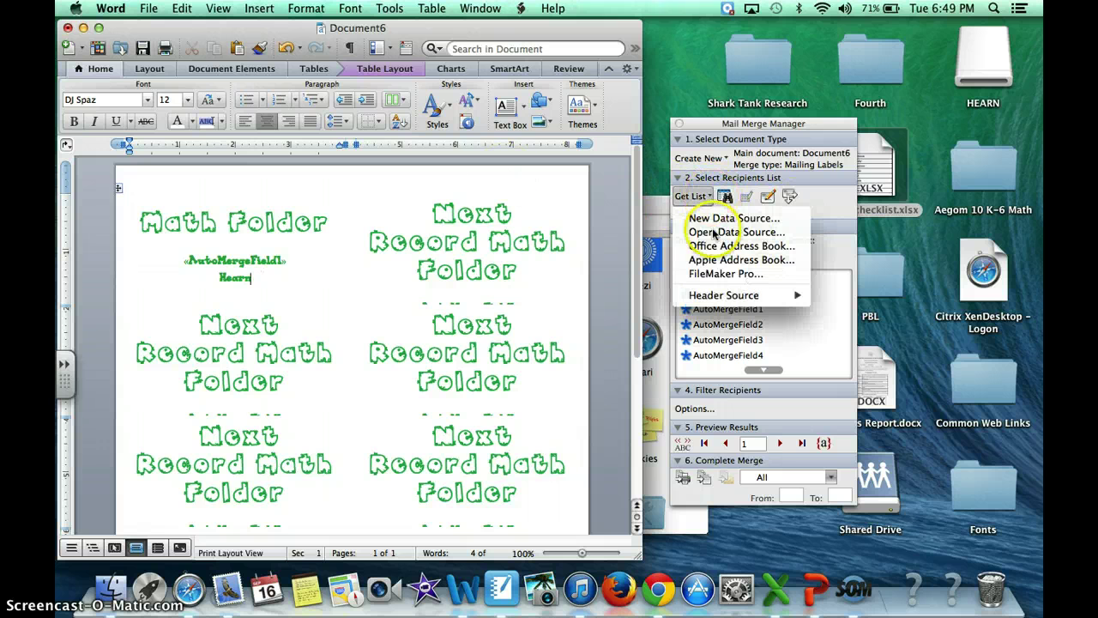
left_click(702, 228)
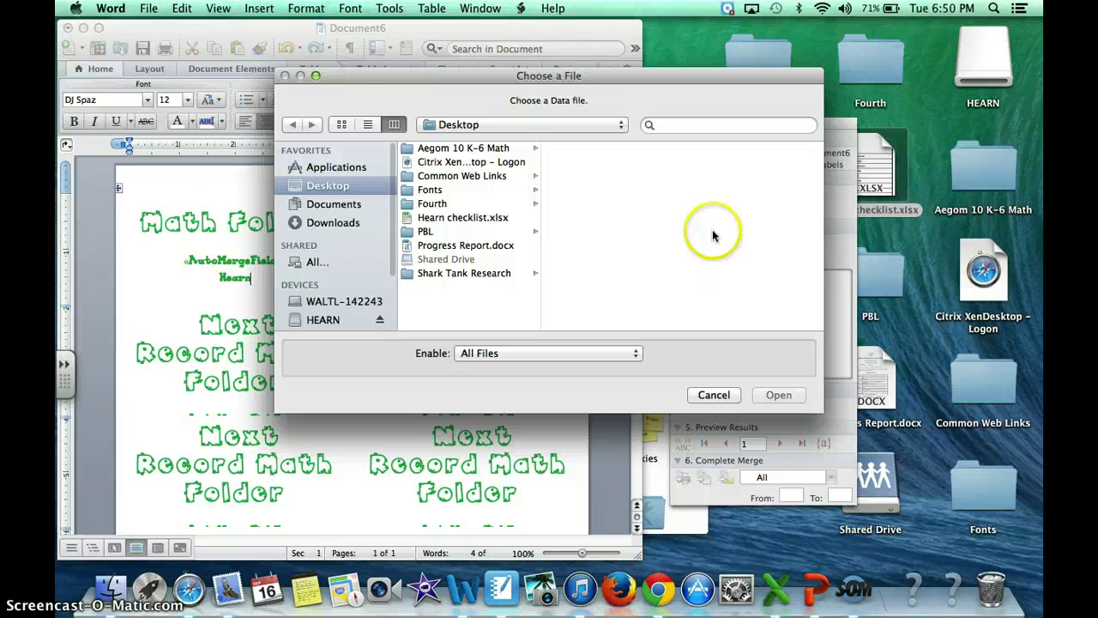
double_click(463, 217)
left_click(675, 331)
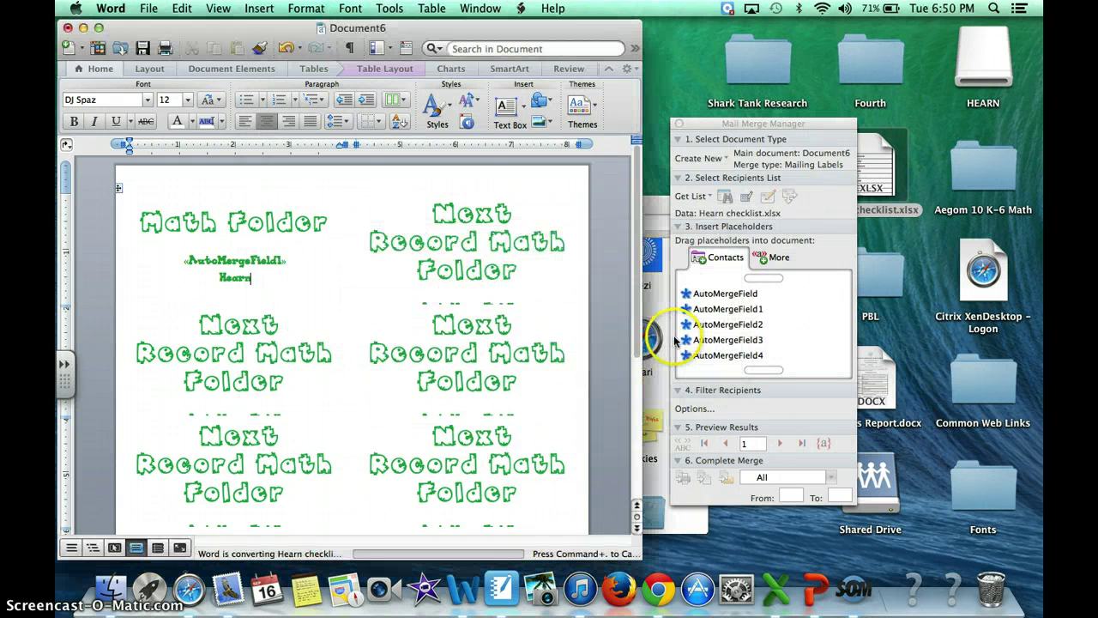
left_click(602, 227)
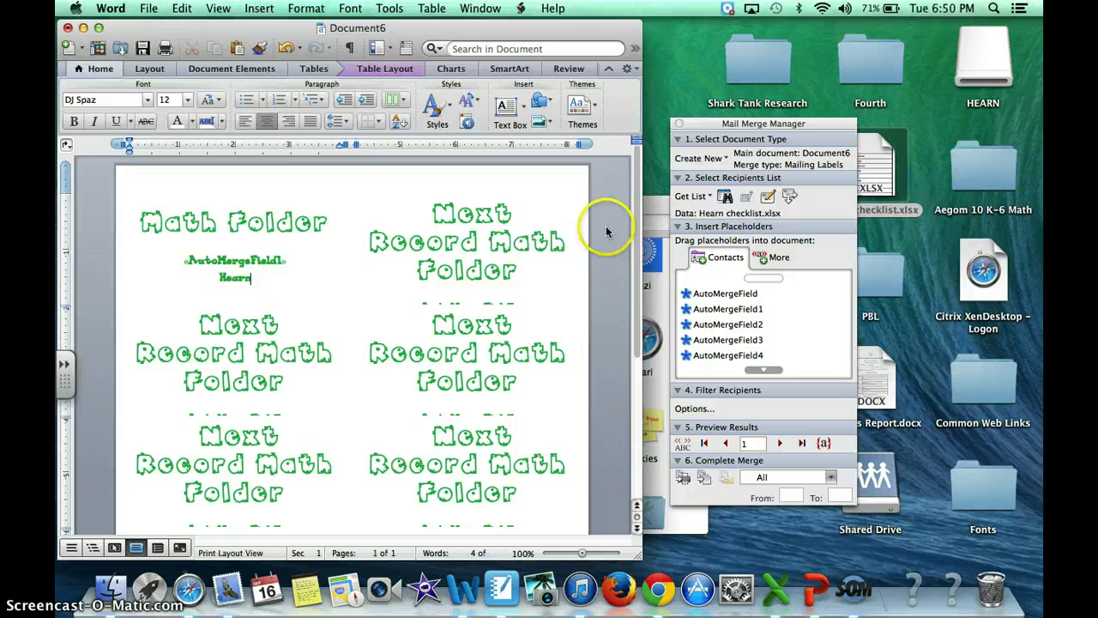
left_click(737, 268)
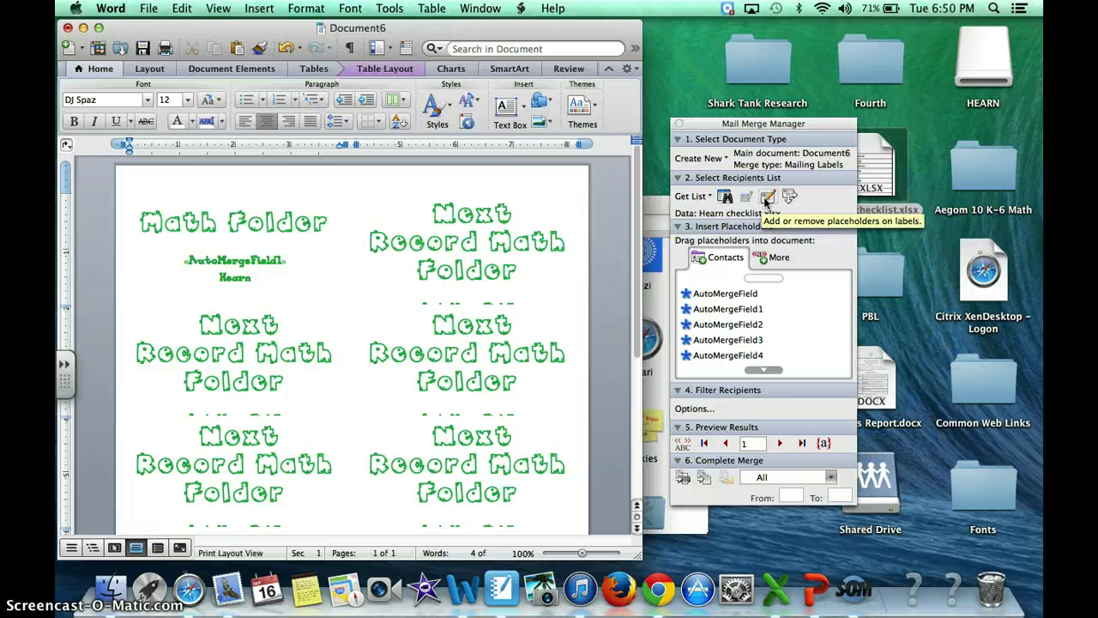
- In the sample label, replace the teacher's surname below AutoMergeField1 with the other teacher's surname and apply it to the labels
left_click(766, 198)
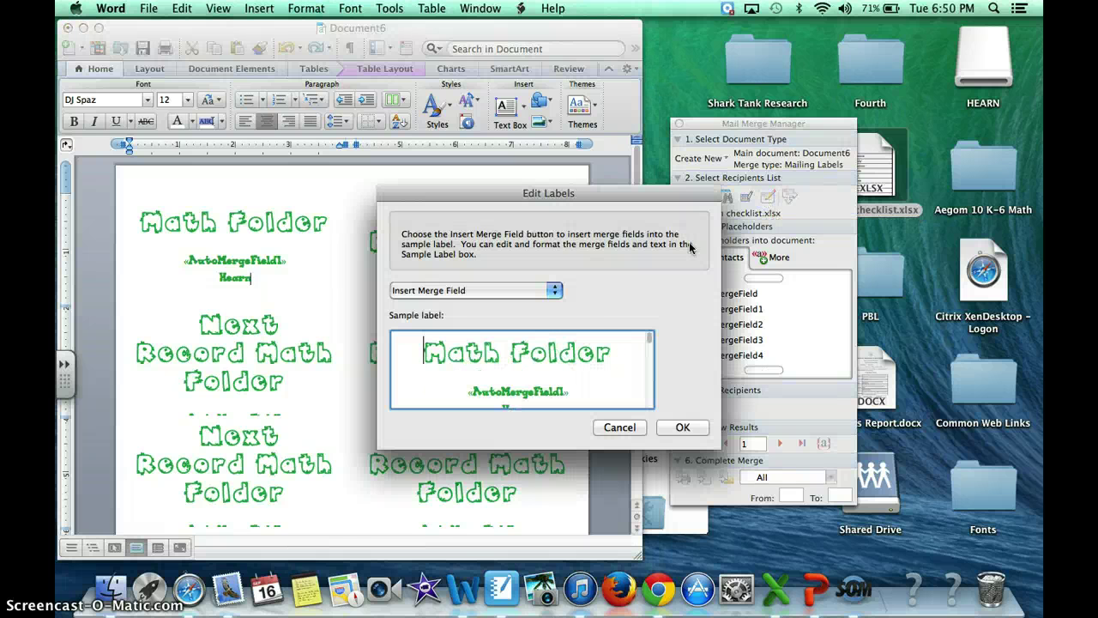
left_click(612, 352)
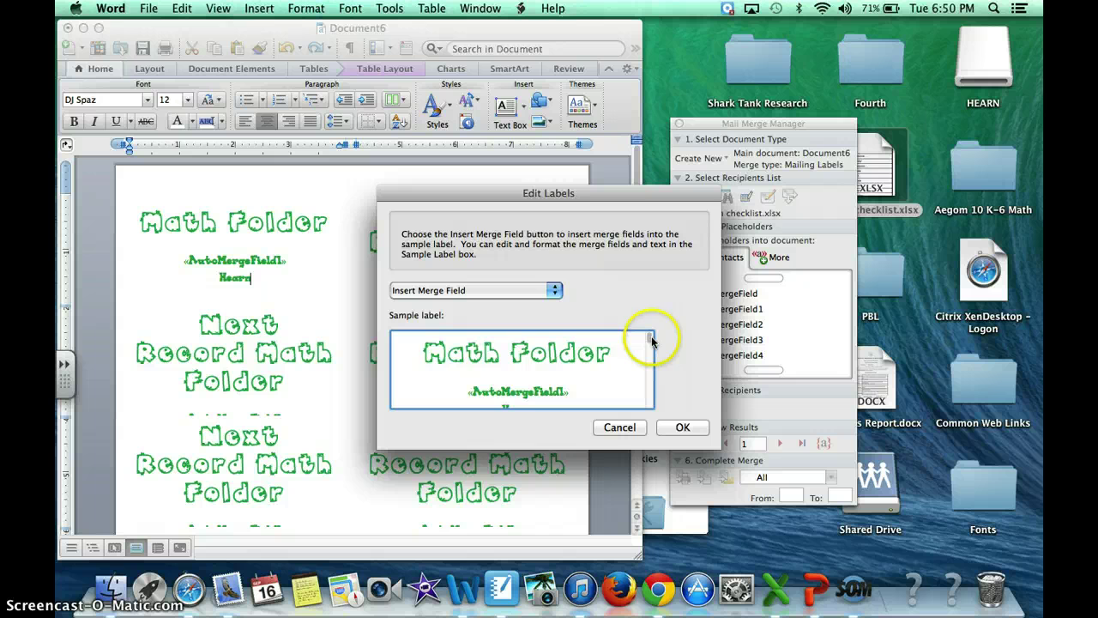
scroll(601, 360, "down", 2)
left_click(549, 360)
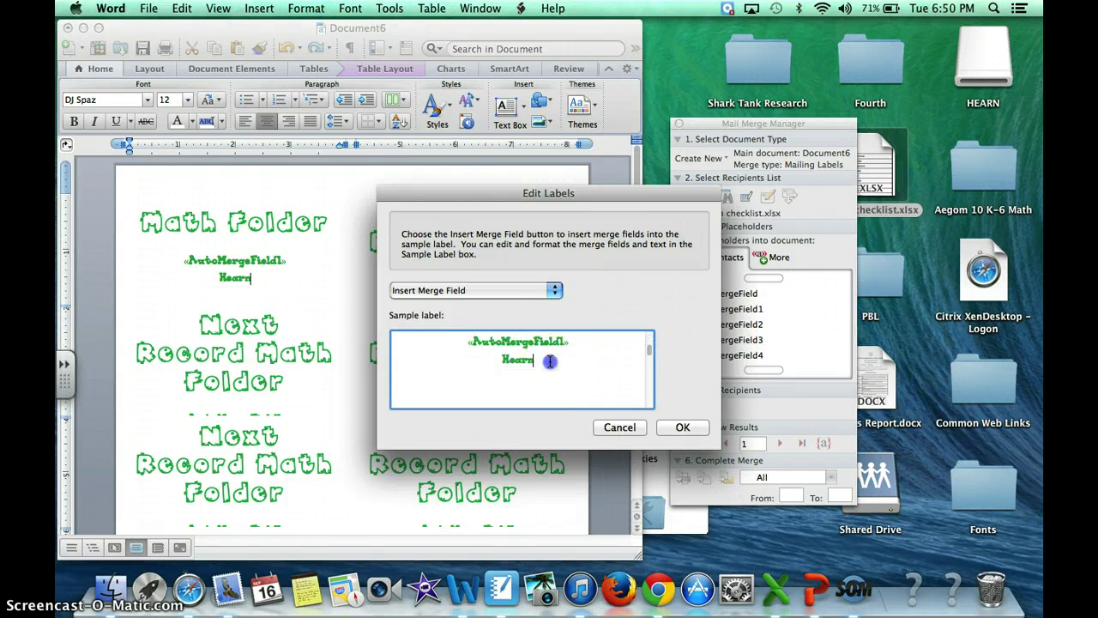
key("BackSpace")
key("BackSpace")
key("BackSpace")
type("Connolly")
left_click(669, 445)
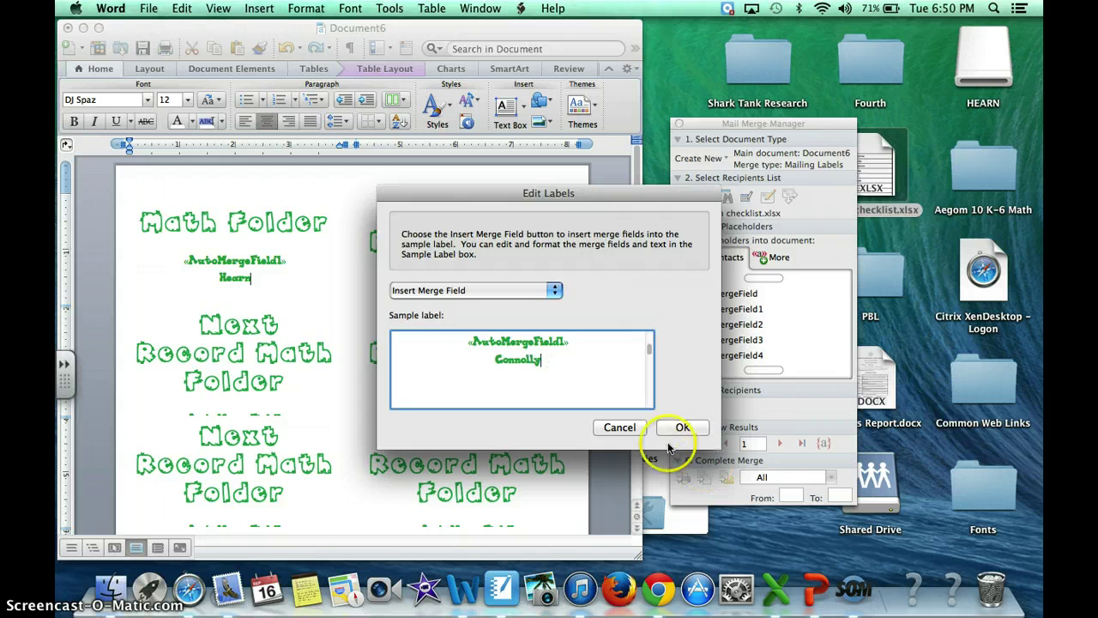
left_click(673, 427)
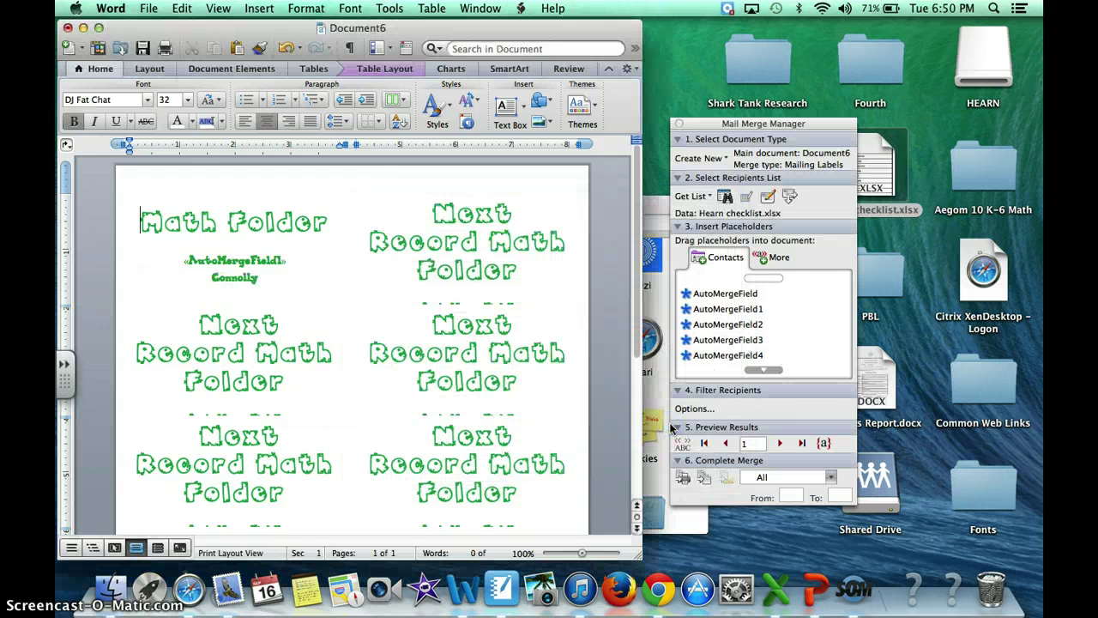